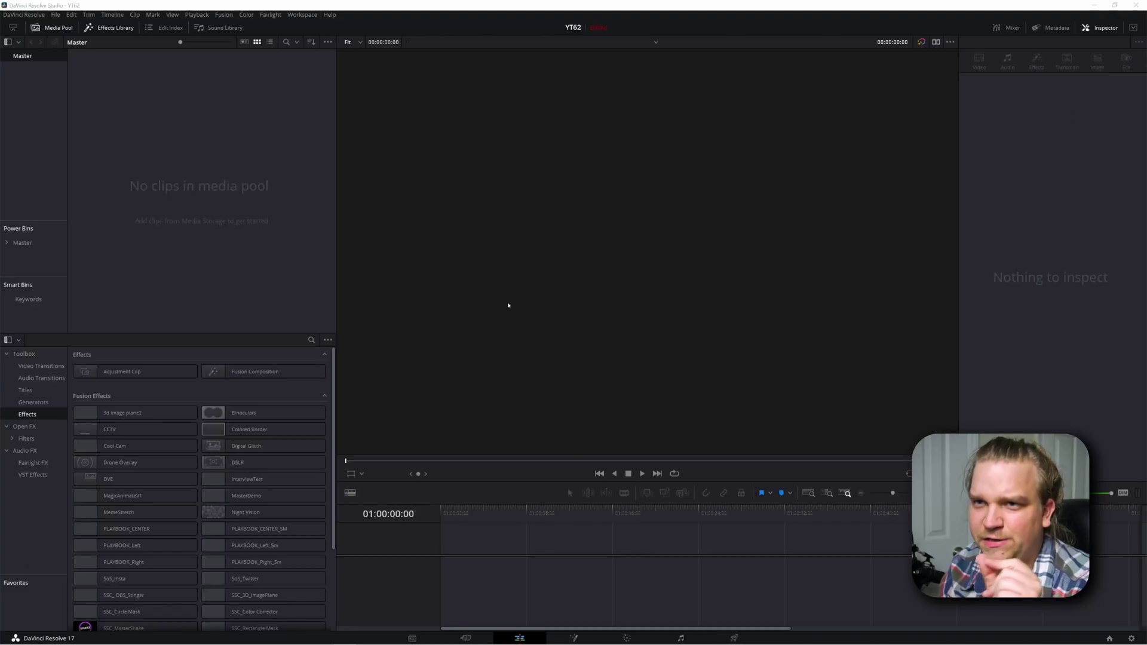
Add a Fusion Composition clip at the start of the timeline and open it on the Fusion page.
click(239, 370)
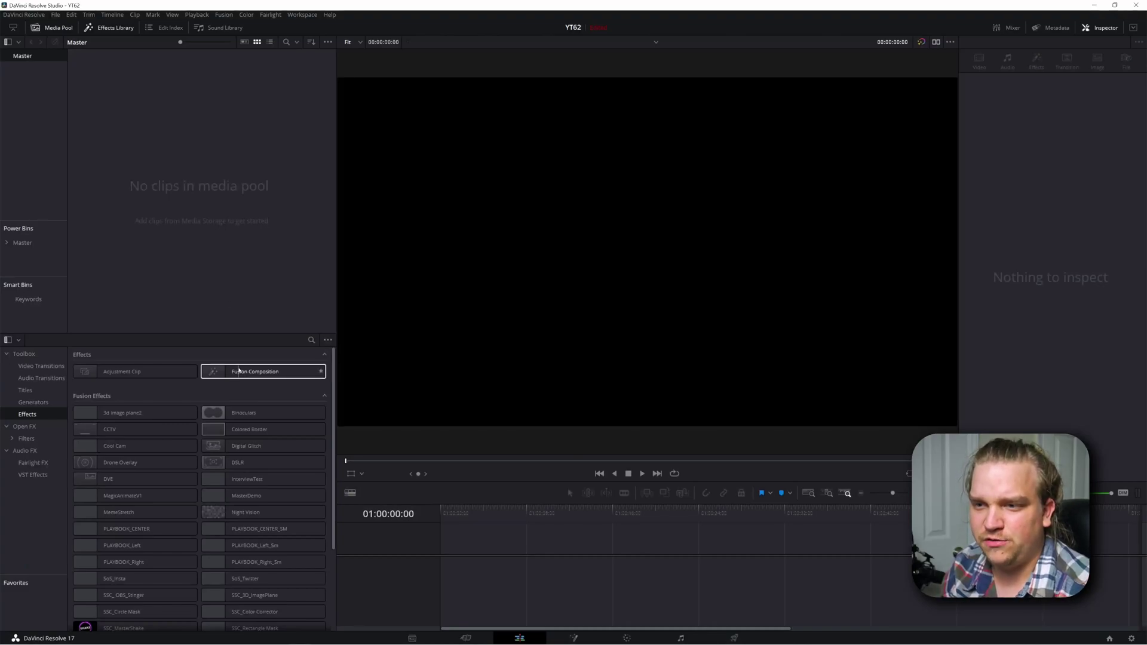
drag(238, 370, 451, 546)
scroll(501, 562, up, 8)
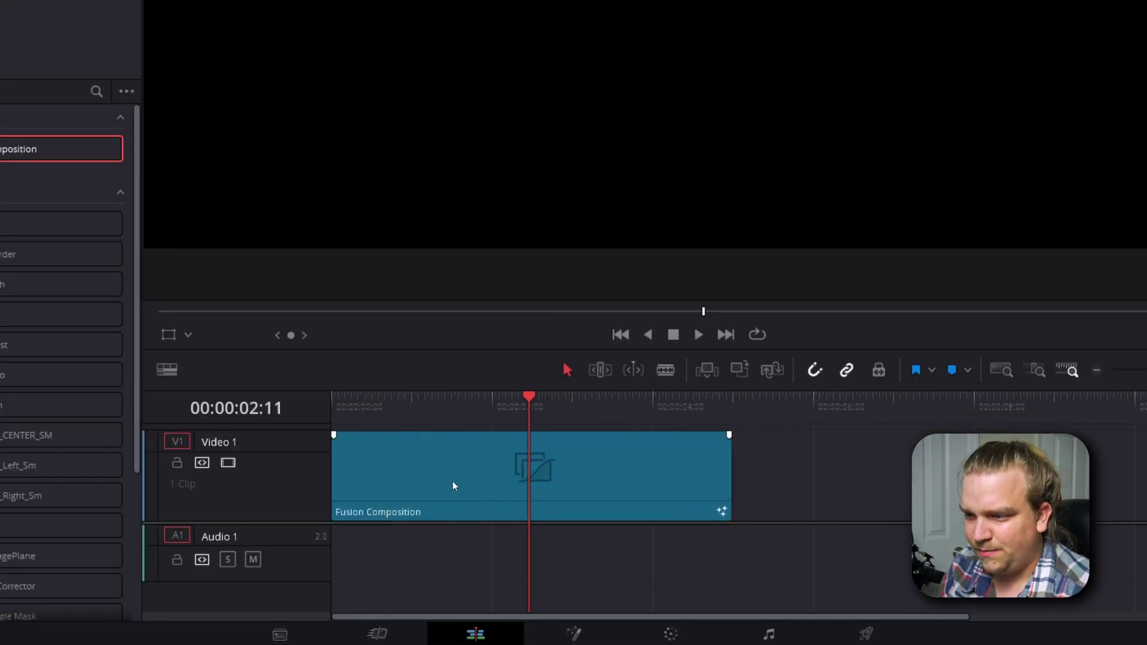
click(583, 635)
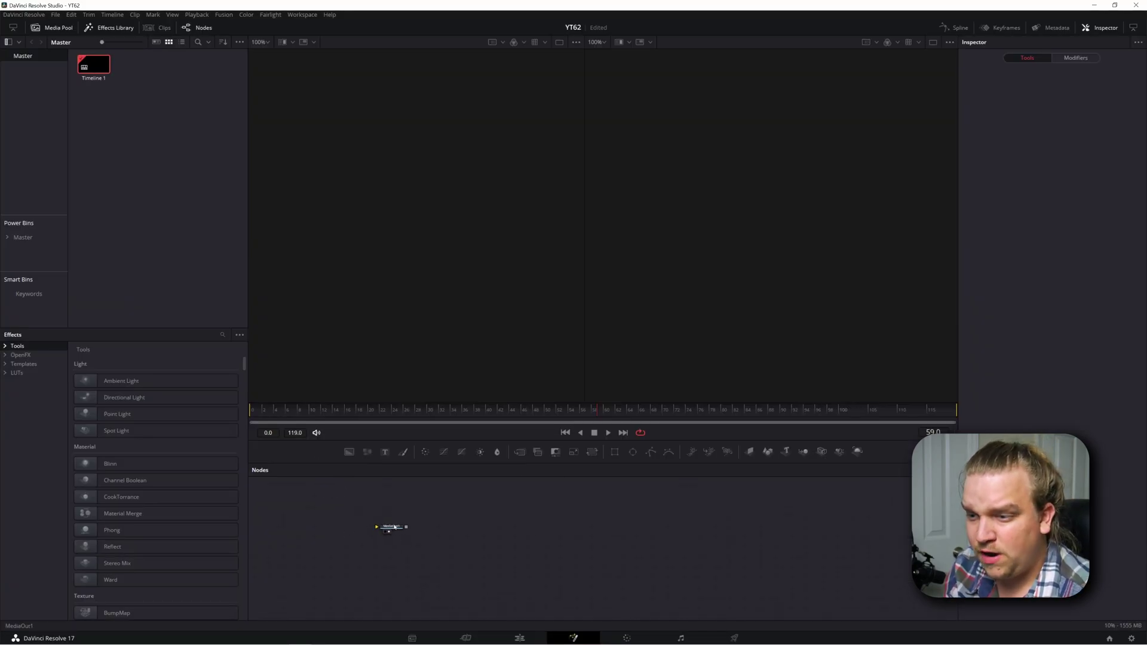
Move the MediaOut node well away and add a Background node with Red, Green and Blue set to 1.0.
drag(394, 527, 795, 533)
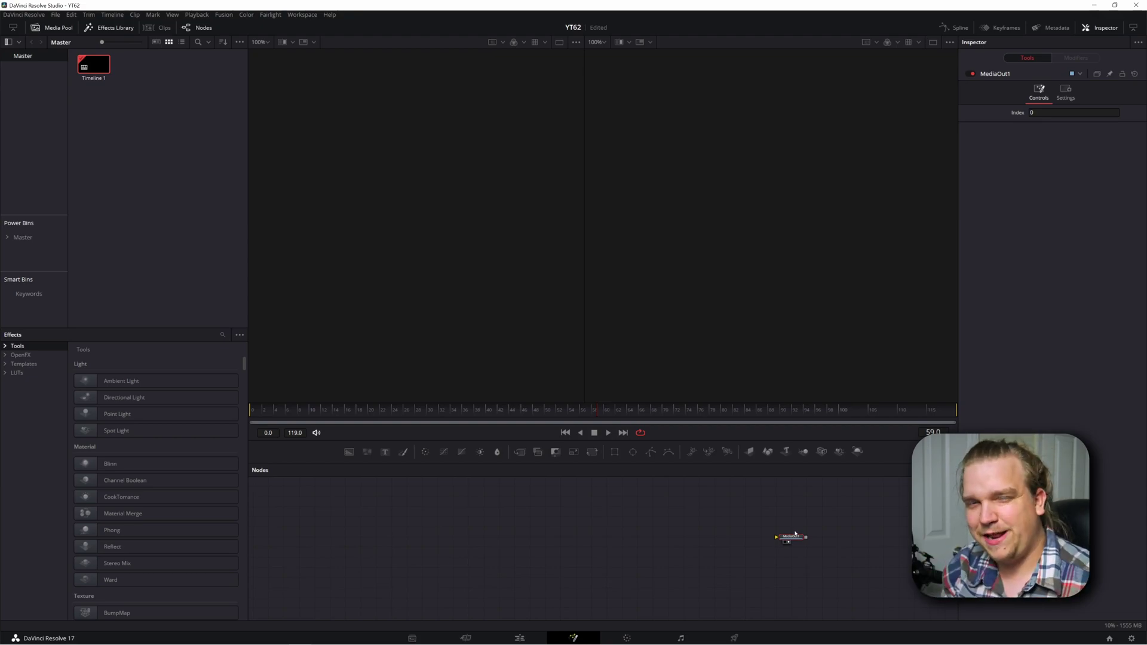
click(401, 537)
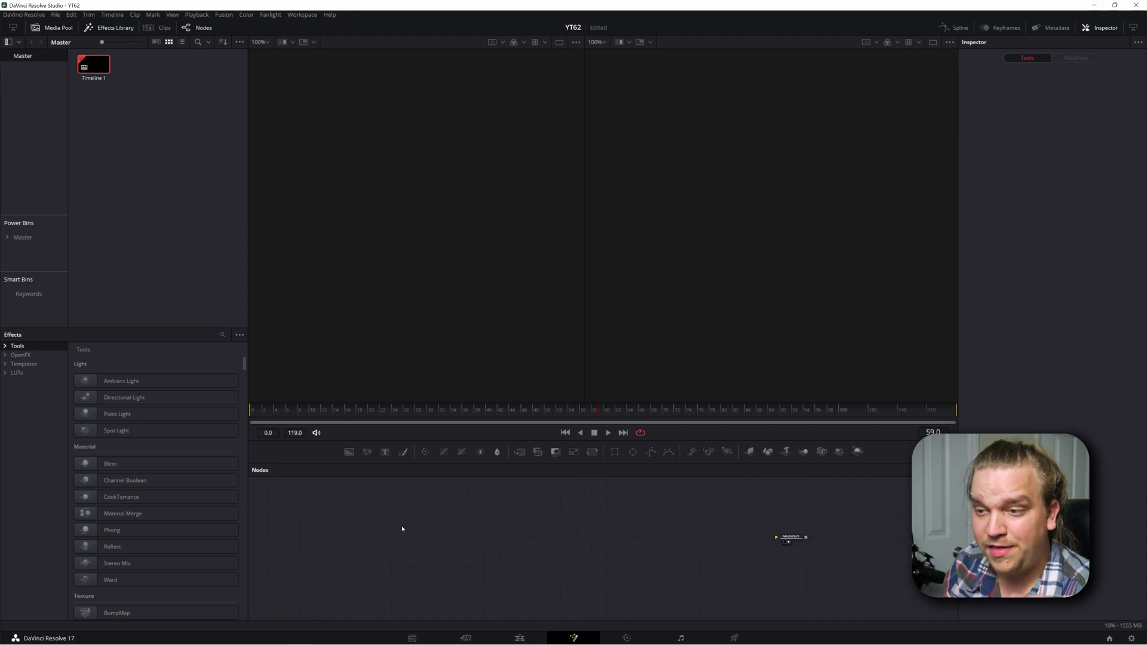
click(349, 453)
drag(411, 529, 405, 522)
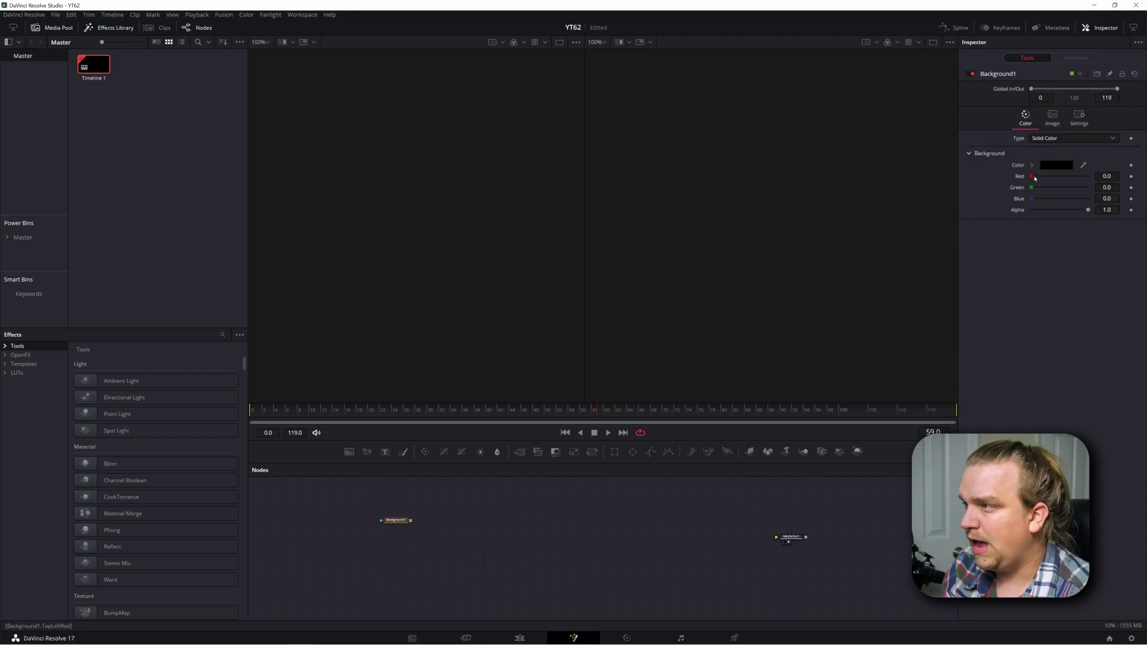
drag(1031, 176, 1088, 187)
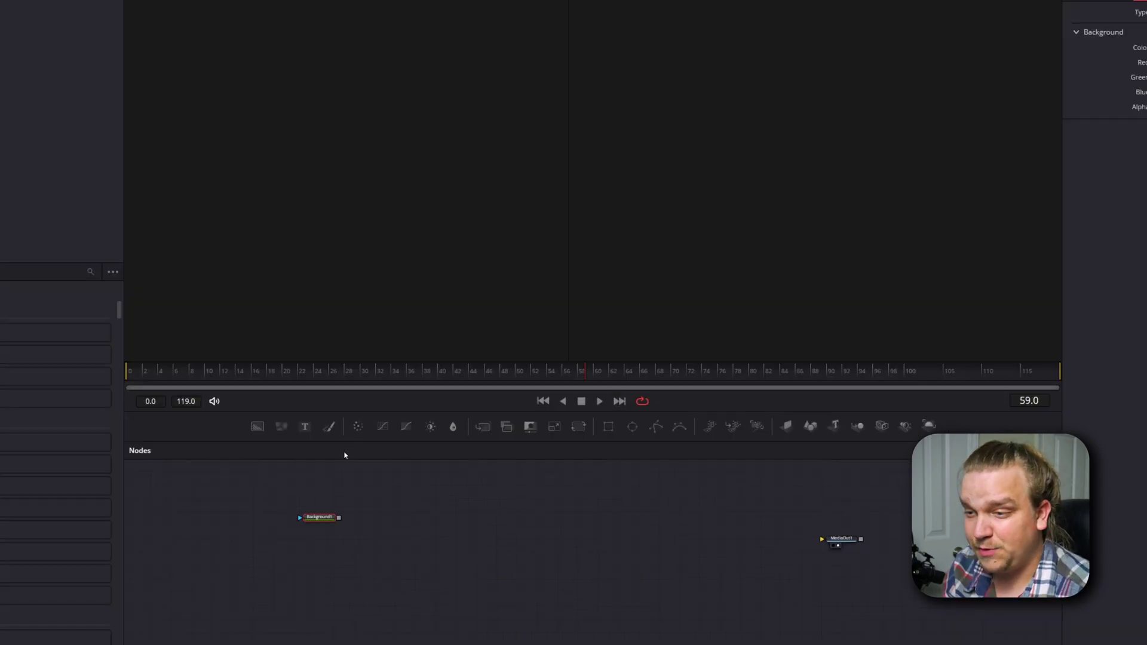
Mask the Background node with an Ellipse and show the result only in the second viewer.
click(631, 427)
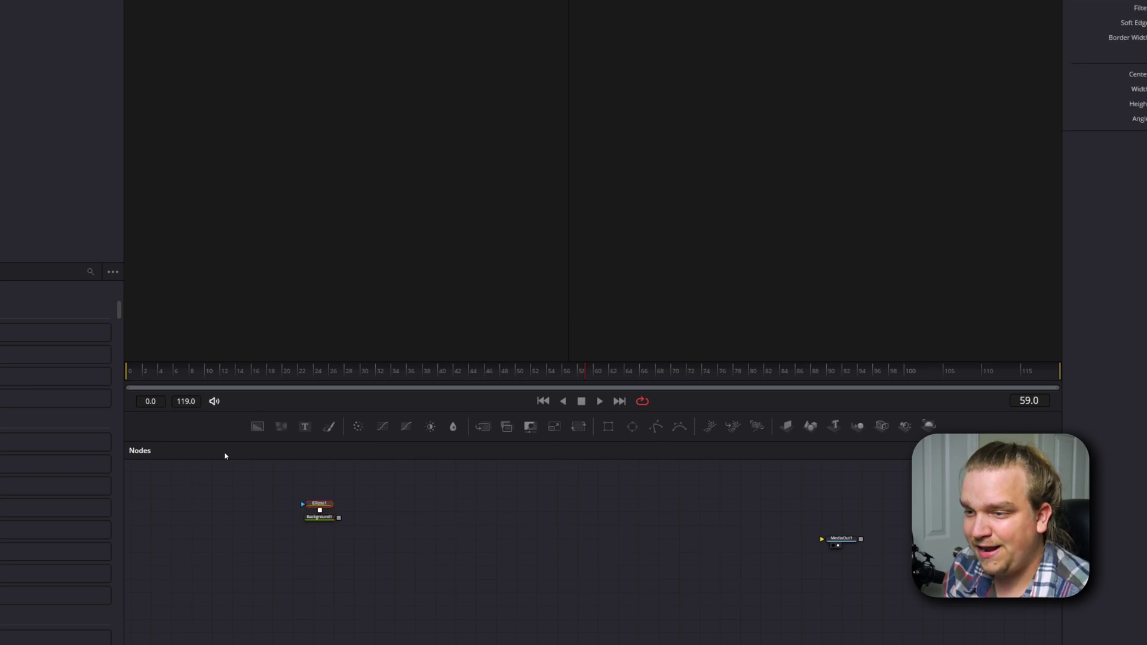
click(319, 517)
key(2)
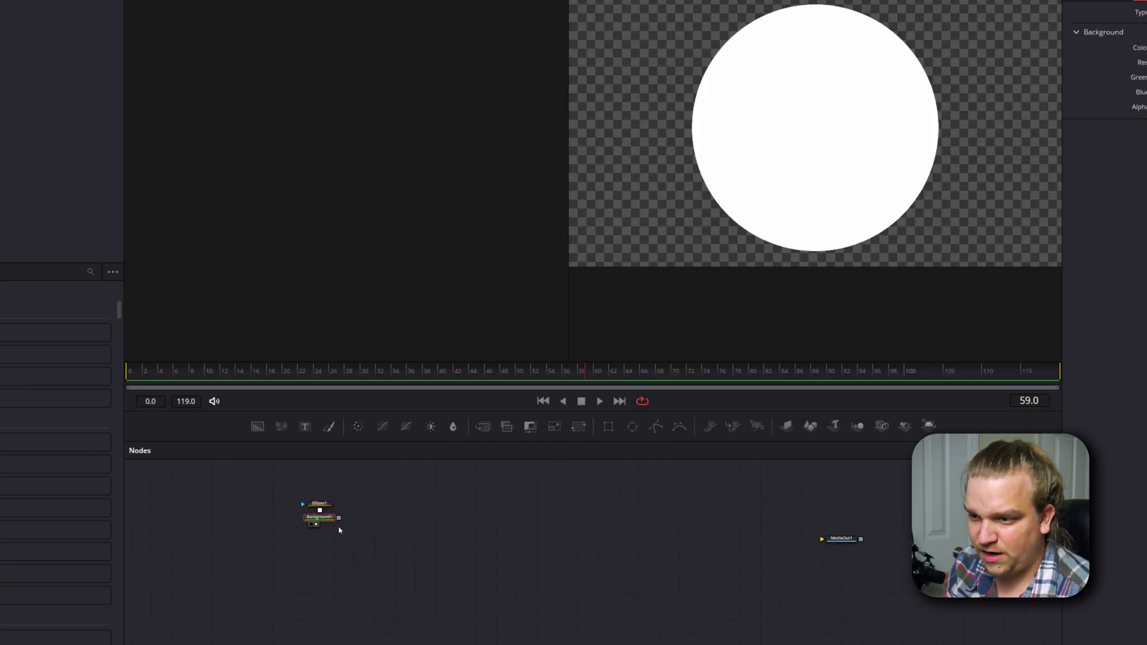
key(1)
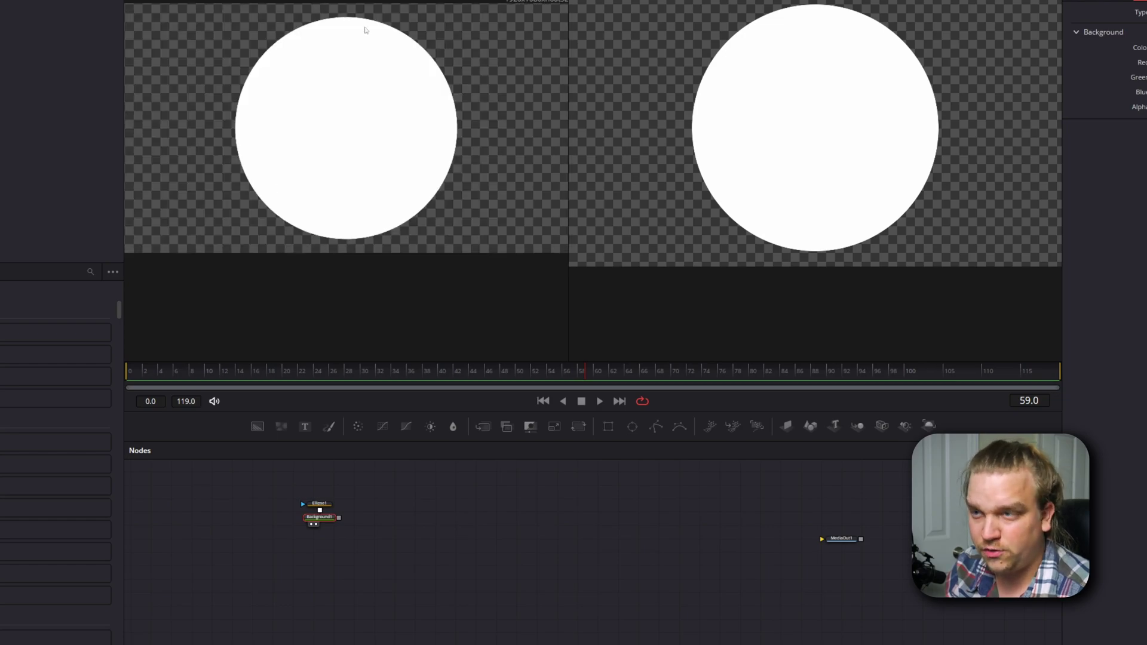
key(1)
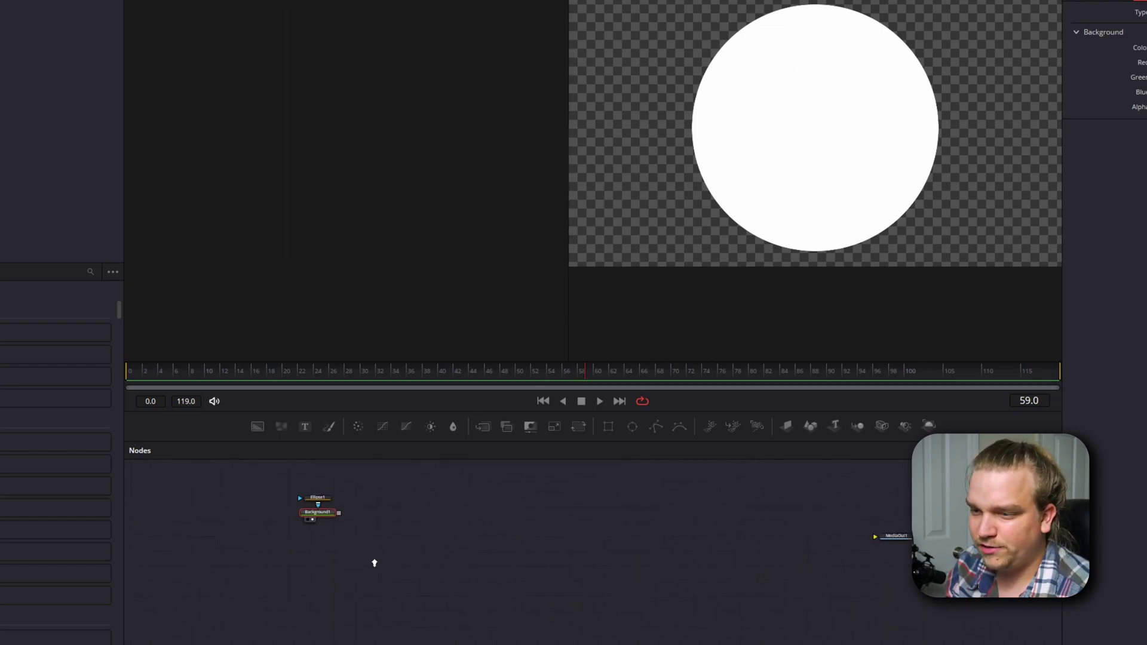
scroll(310, 570, up, 2)
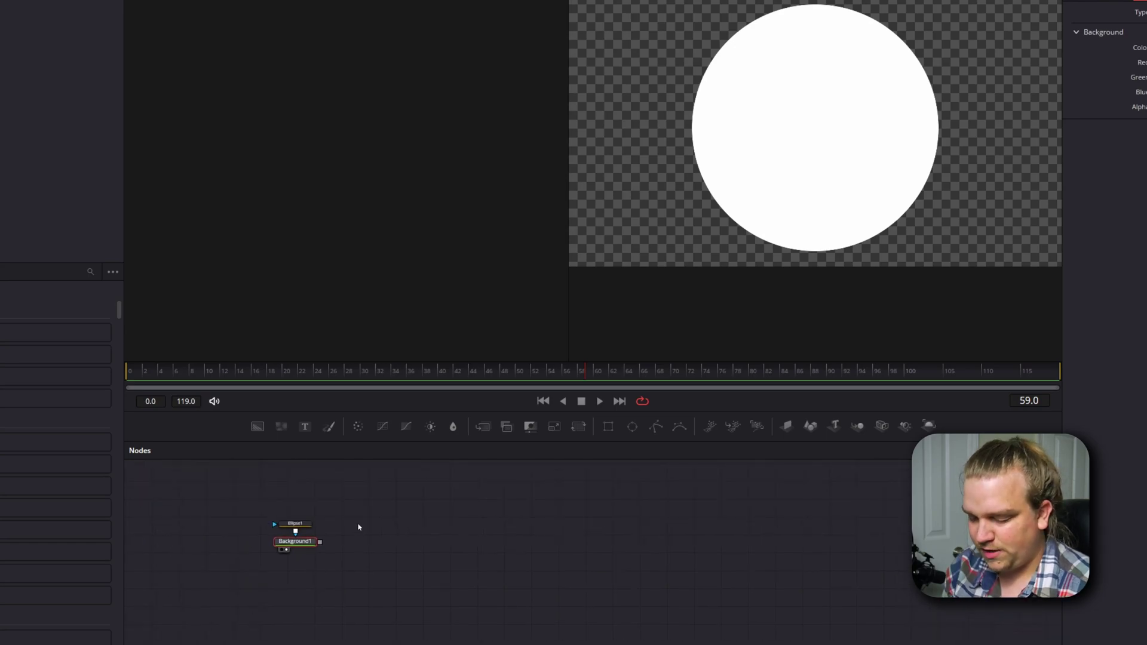
Find the Transform tool with the search "trans" and add it after the Background node.
key(shift+space)
text(trans)
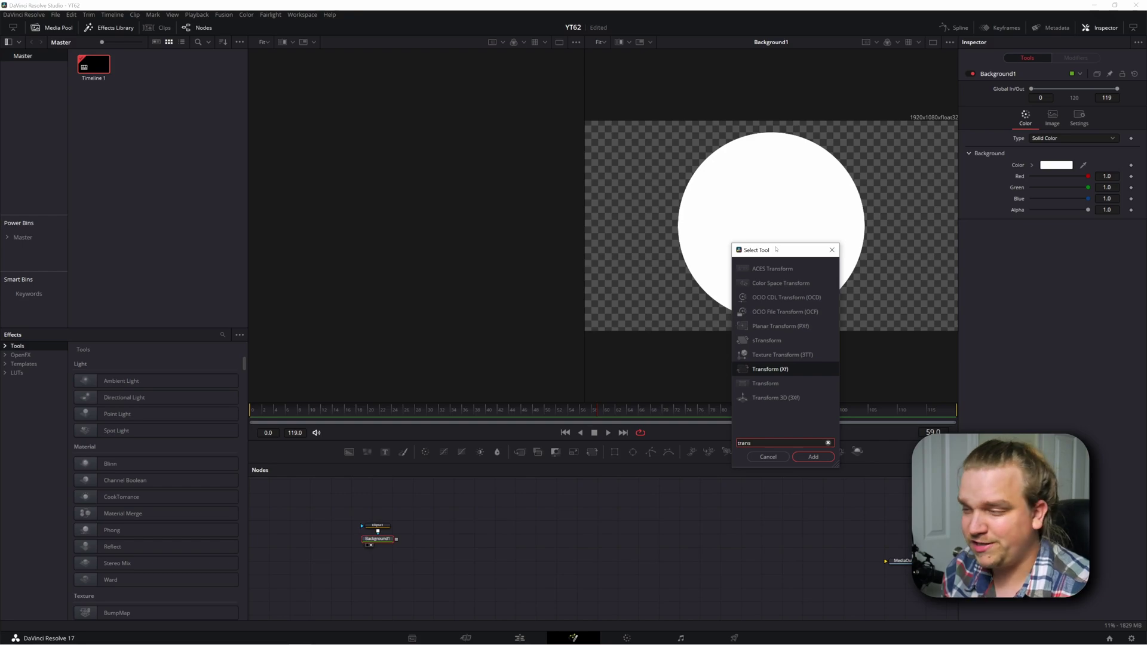
key(Return)
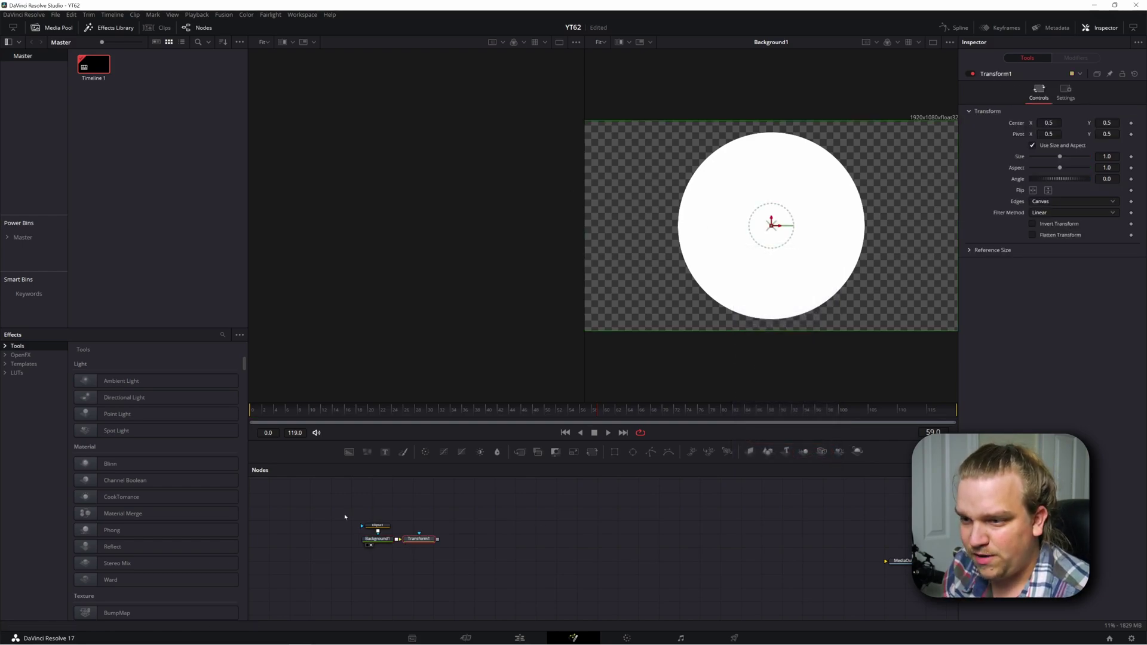
scroll(348, 564, up, 2)
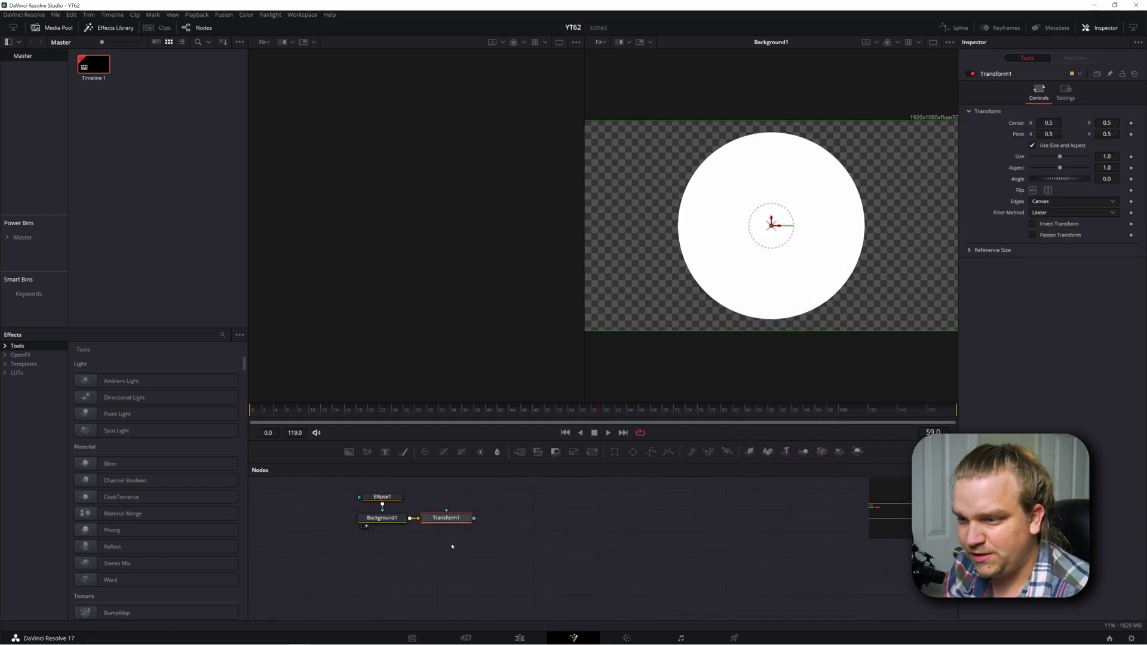
drag(453, 546, 435, 557)
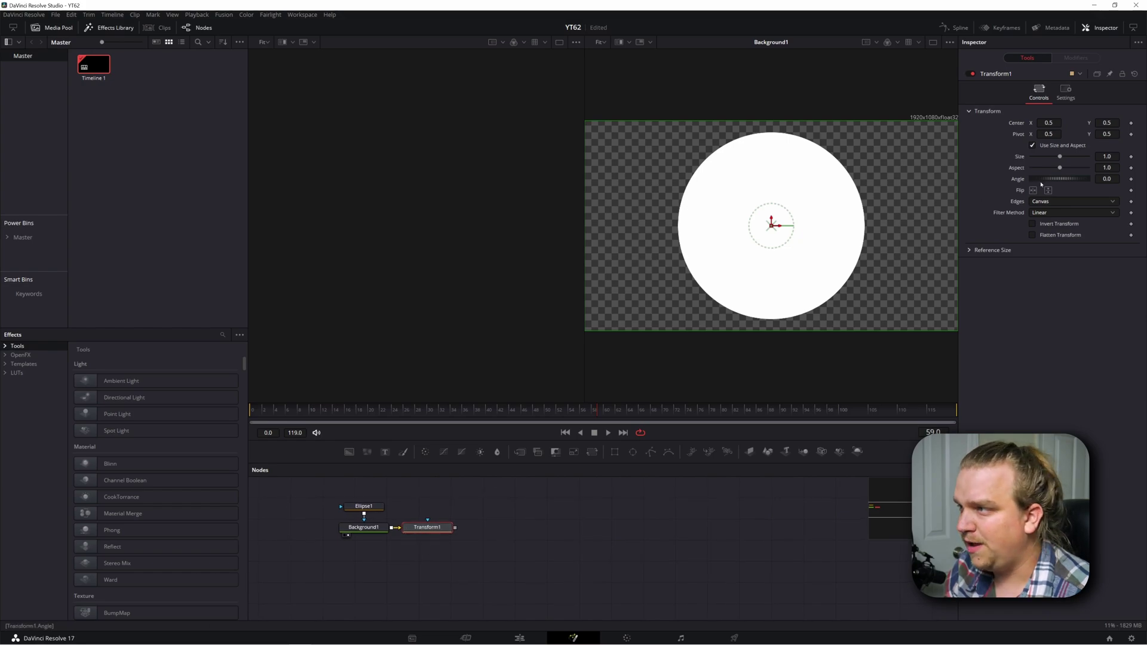
View the Transform node's output and reduce its Size to 0.144.
drag(1059, 161, 1040, 154)
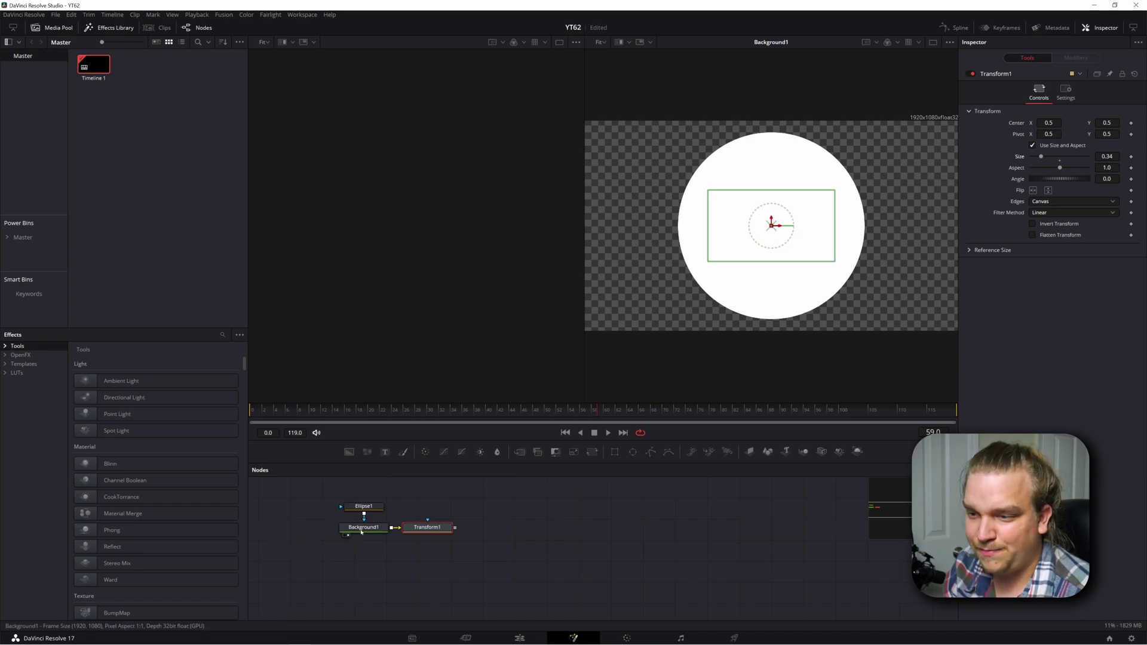
key(2)
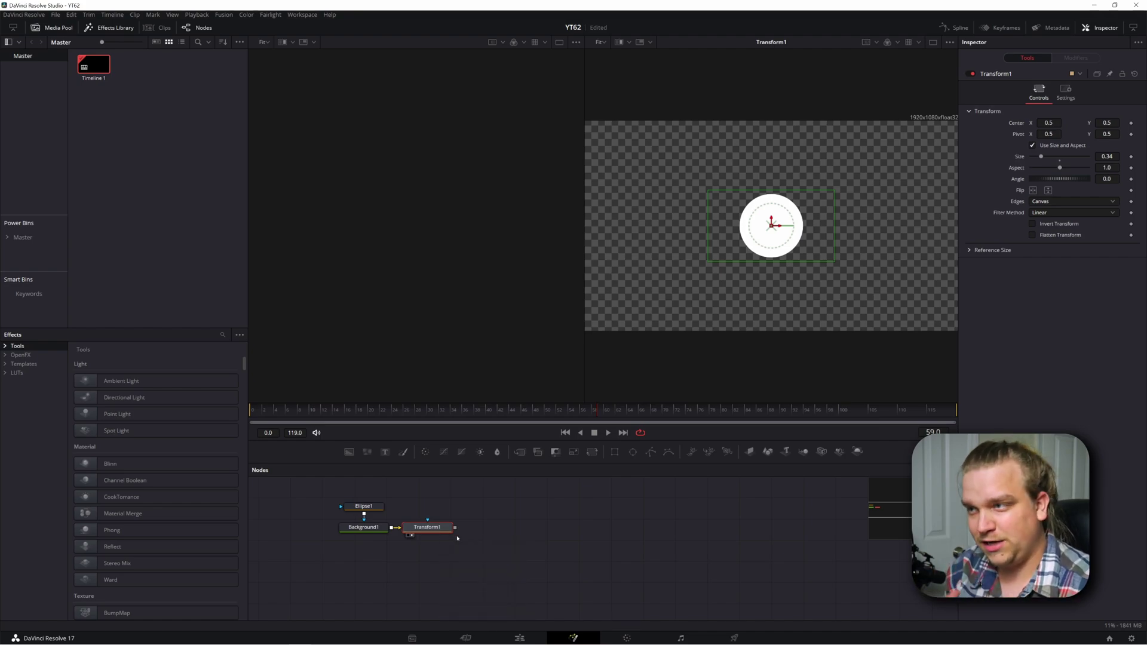
drag(1106, 156, 981, 156)
drag(1071, 156, 1074, 156)
Modify the Transform's Center with Perturb and scrub the timeline to preview the circle's random motion.
right_click(1021, 123)
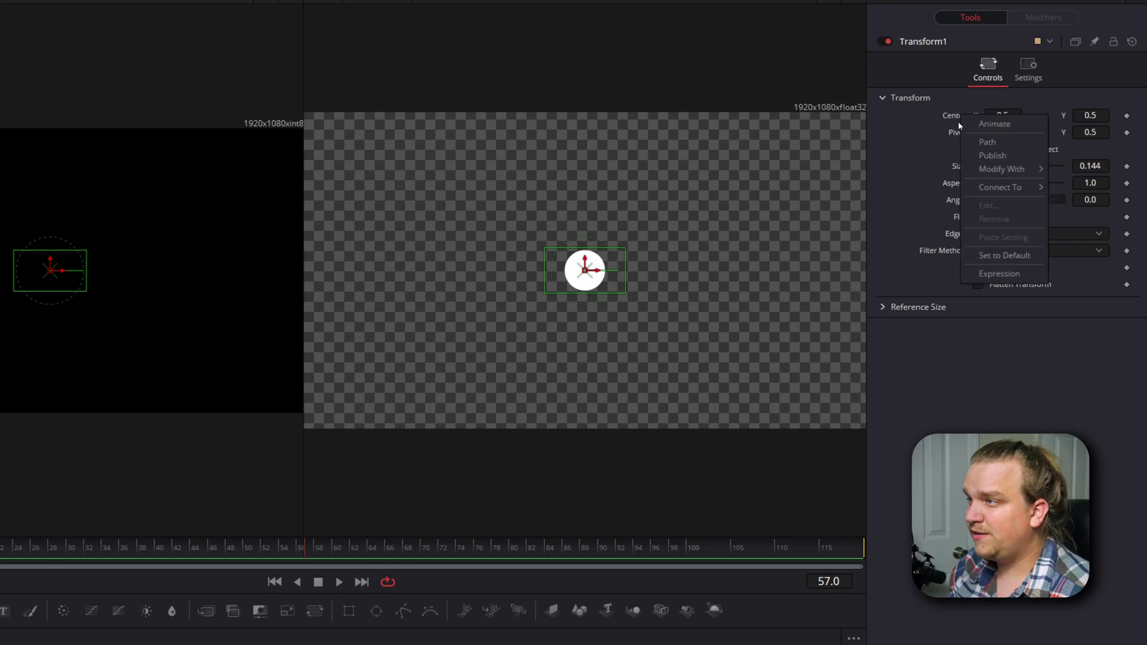
mouse_move(988, 172)
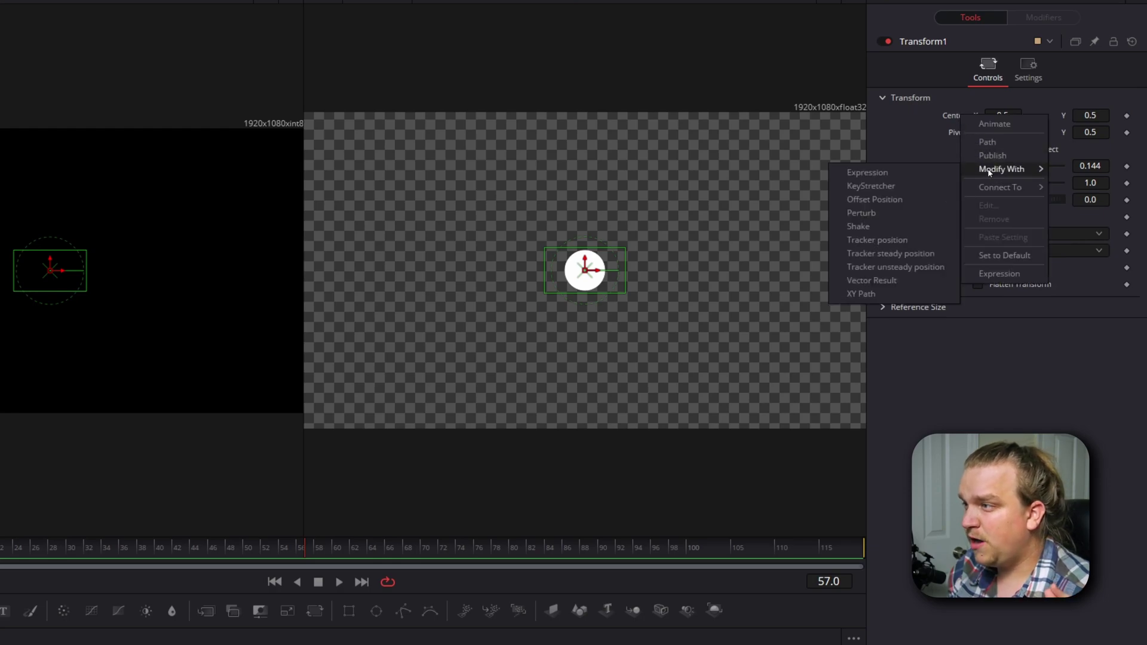
click(894, 208)
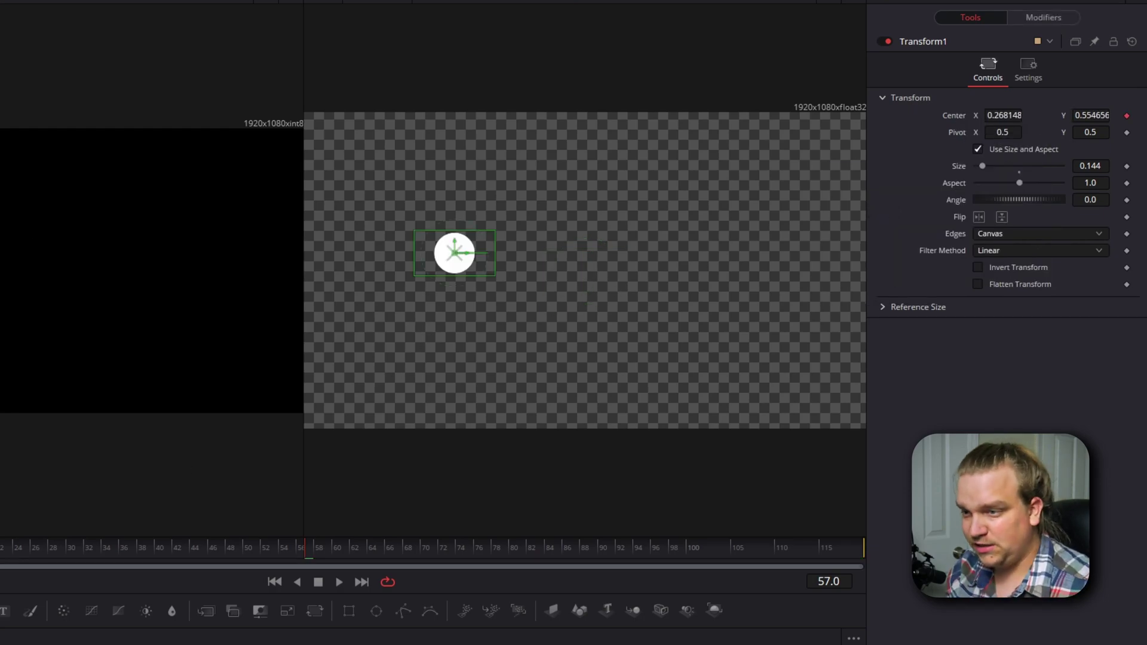
drag(0, 548, 615, 440)
drag(25, 547, 53, 549)
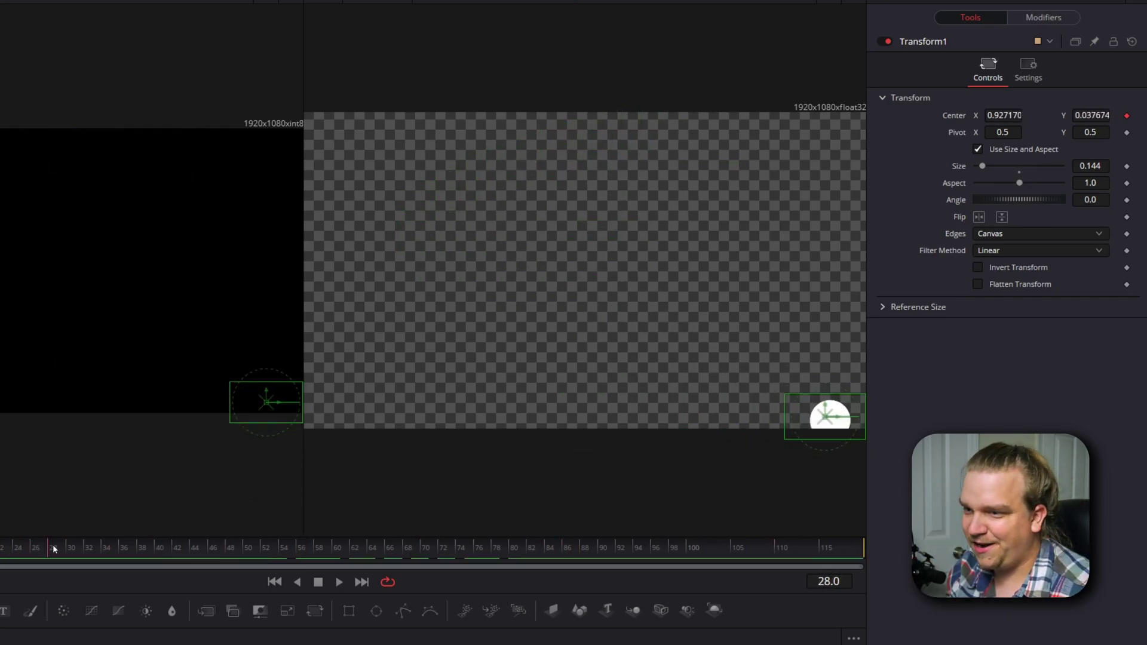
Open the Perturb modifier, set X Scale to 0.235 and Y Scale to 0.242, and scrub to check the motion.
click(1061, 20)
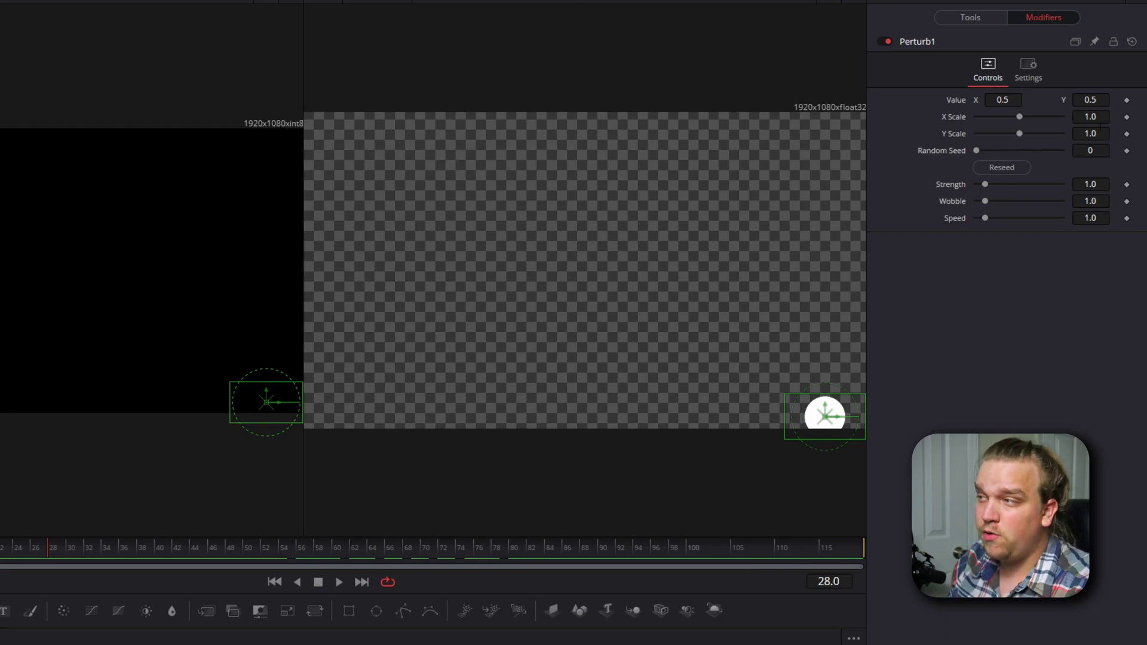
drag(1019, 117, 986, 133)
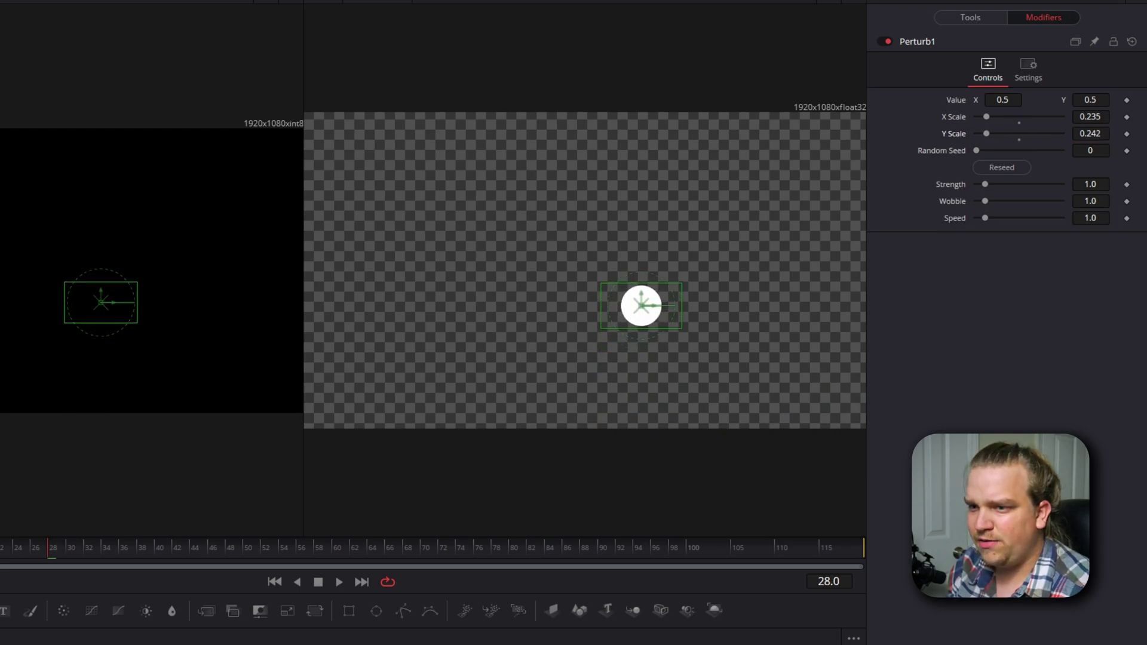
drag(53, 547, 292, 504)
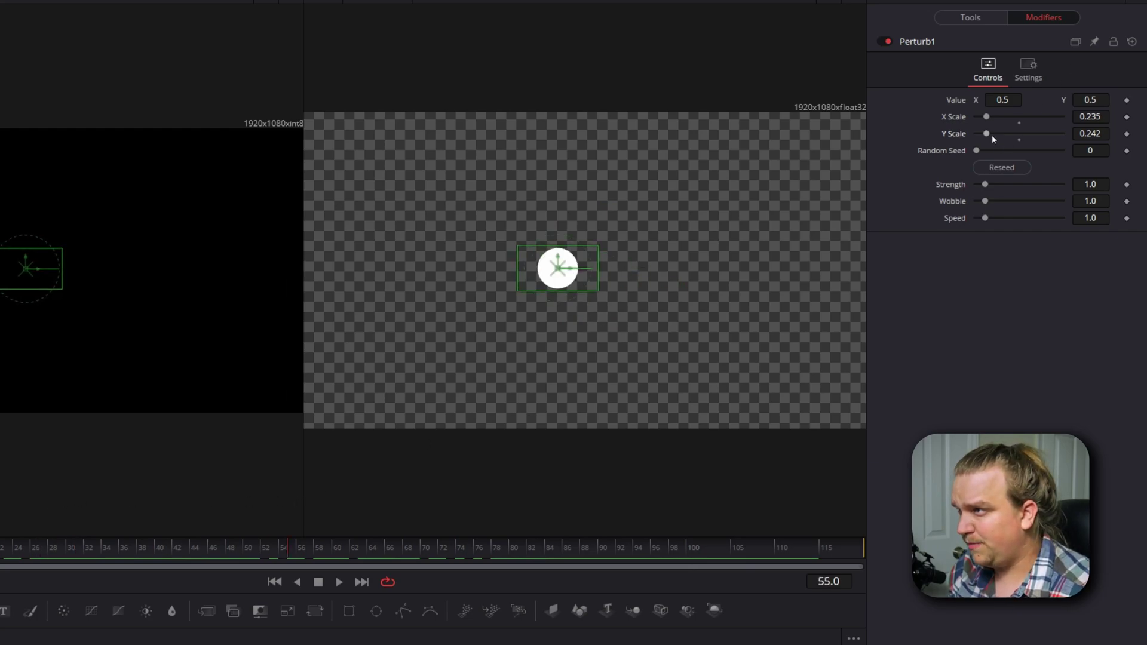
Set Perturb's X Scale to 0.8, Y Scale to 0.86, Wobble to 5.98 and Speed to 2.36, and preview the motion.
drag(986, 117, 1014, 135)
mouse_move(989, 209)
mouse_down()
mouse_move(1030, 211)
mouse_move(996, 219)
mouse_up()
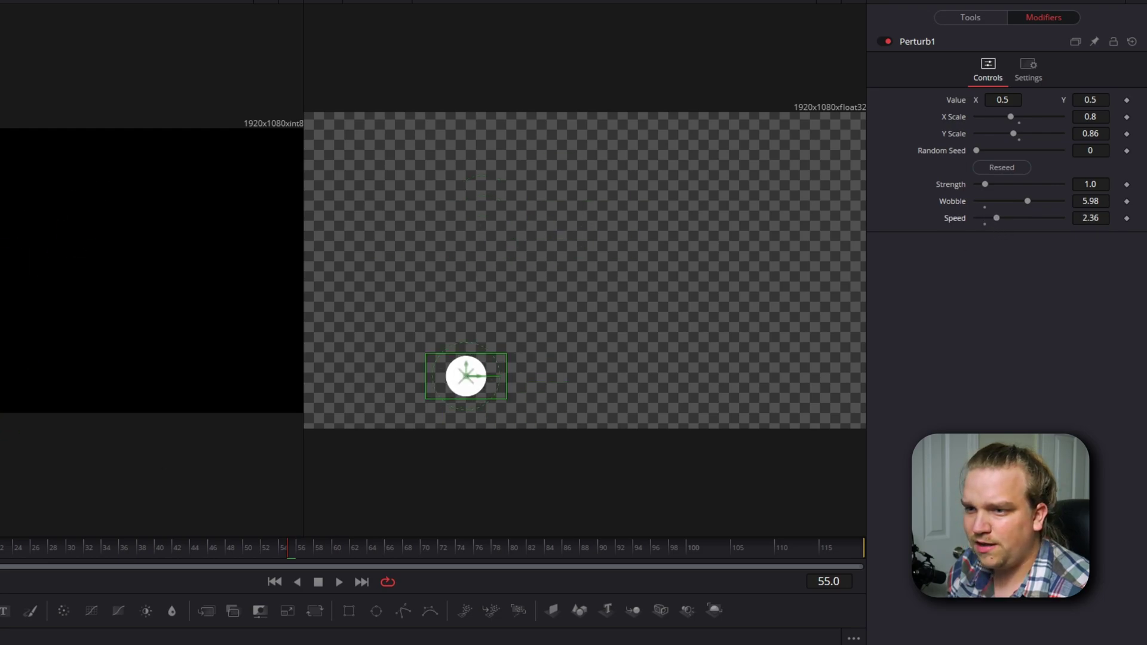
drag(0, 548, 276, 506)
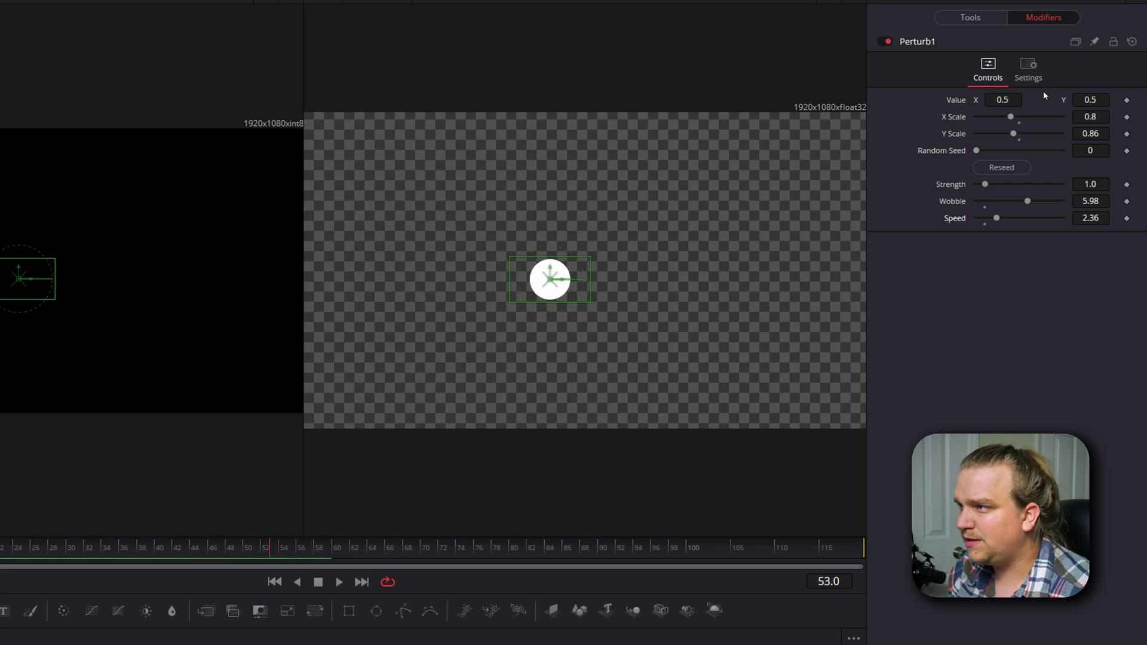
Set Perturb's Y Scale to 0.45 and Wobble to 3.94, and scrub through the frames to preview.
drag(1013, 134, 996, 135)
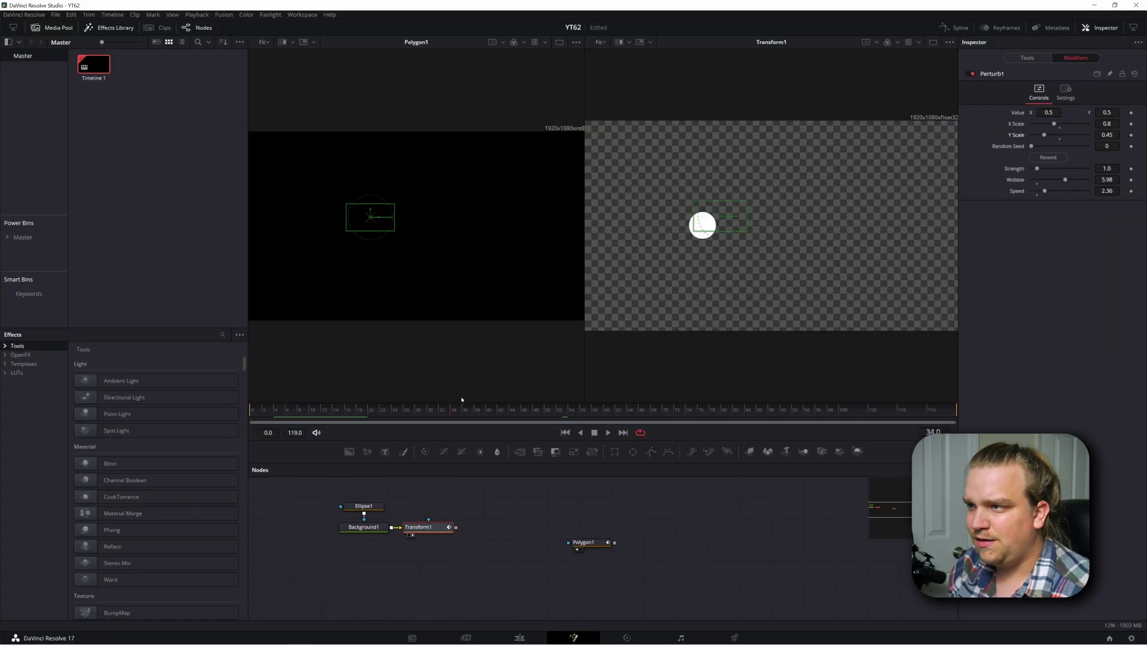
drag(460, 408, 708, 384)
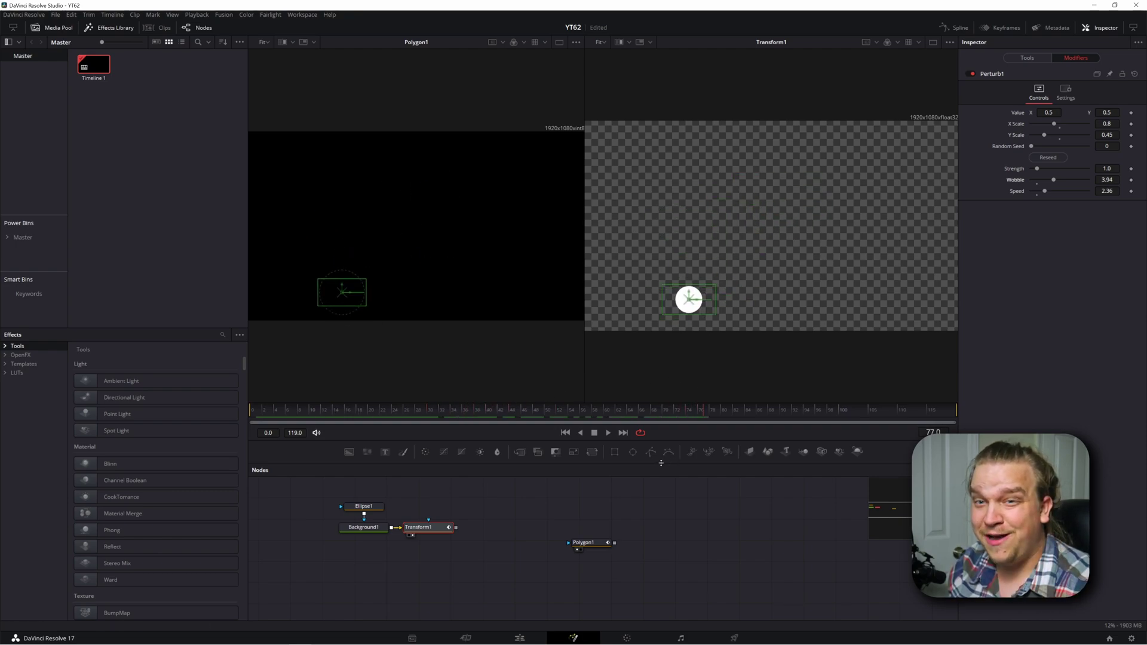
Delete the stray Polygon node and paste a copy of the Ellipse, Background and Transform group below the original.
key(Delete)
drag(511, 568, 309, 498)
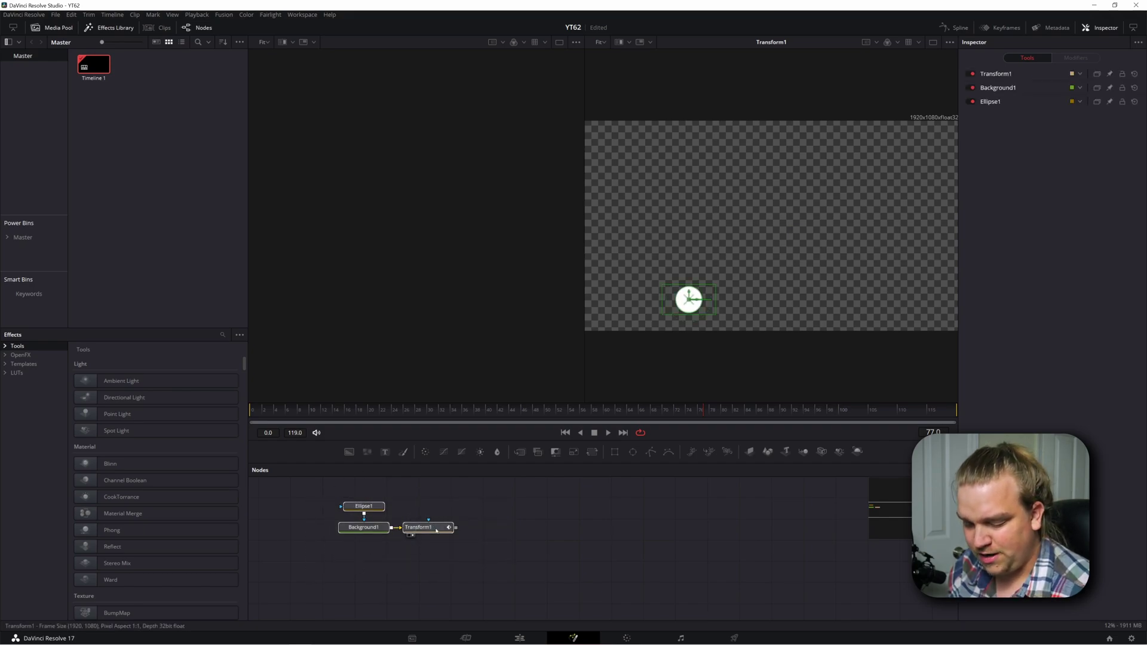
click(405, 581)
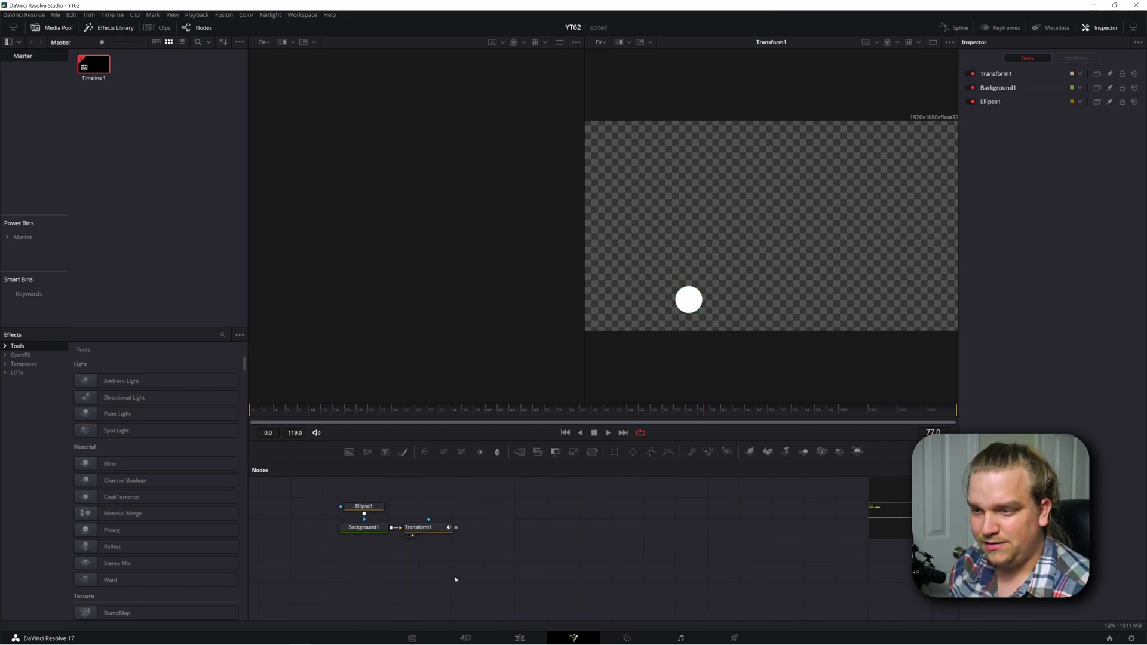
key(ctrl+v)
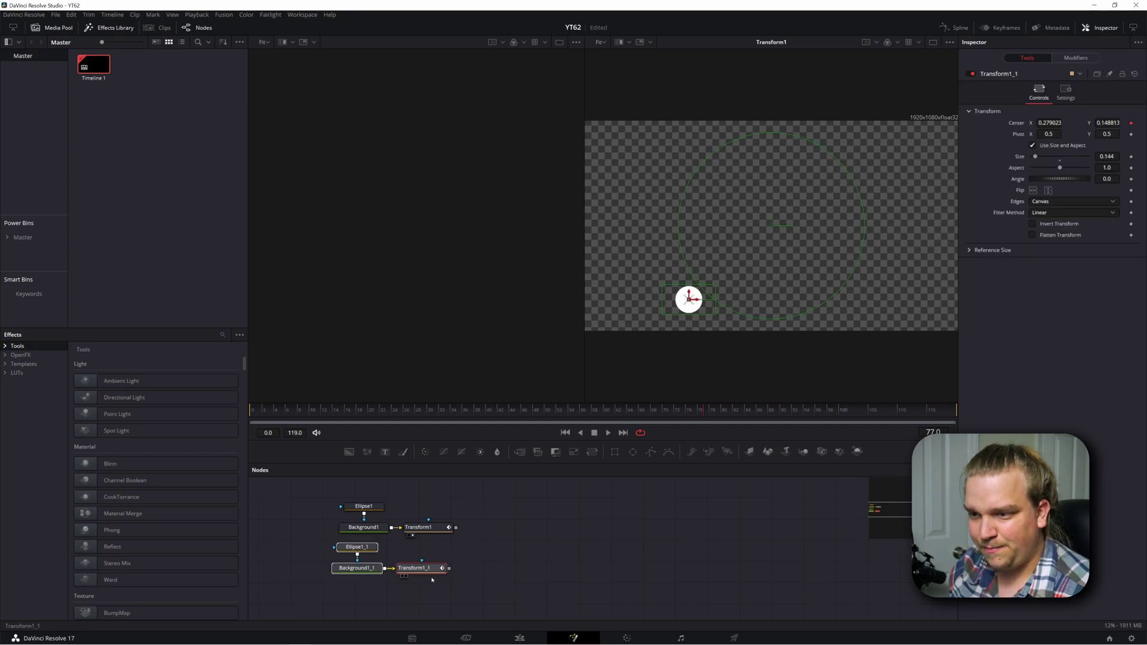
Paste two more copies of the circle node group and stack them beneath the first copy.
scroll(560, 516, down, 2)
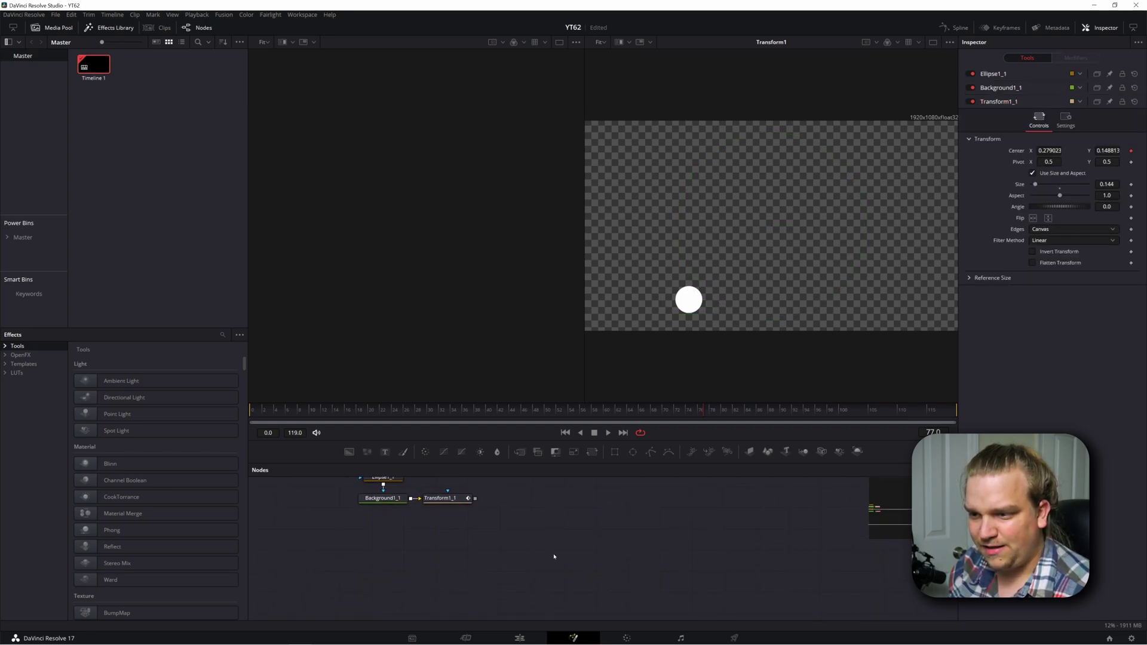
key(ctrl+v)
drag(549, 547, 447, 550)
key(ctrl+v)
drag(568, 539, 441, 585)
View the second copy's Transform node, scrub through its motion, and open its Perturb modifier settings.
click(464, 498)
scroll(463, 497, up, 2)
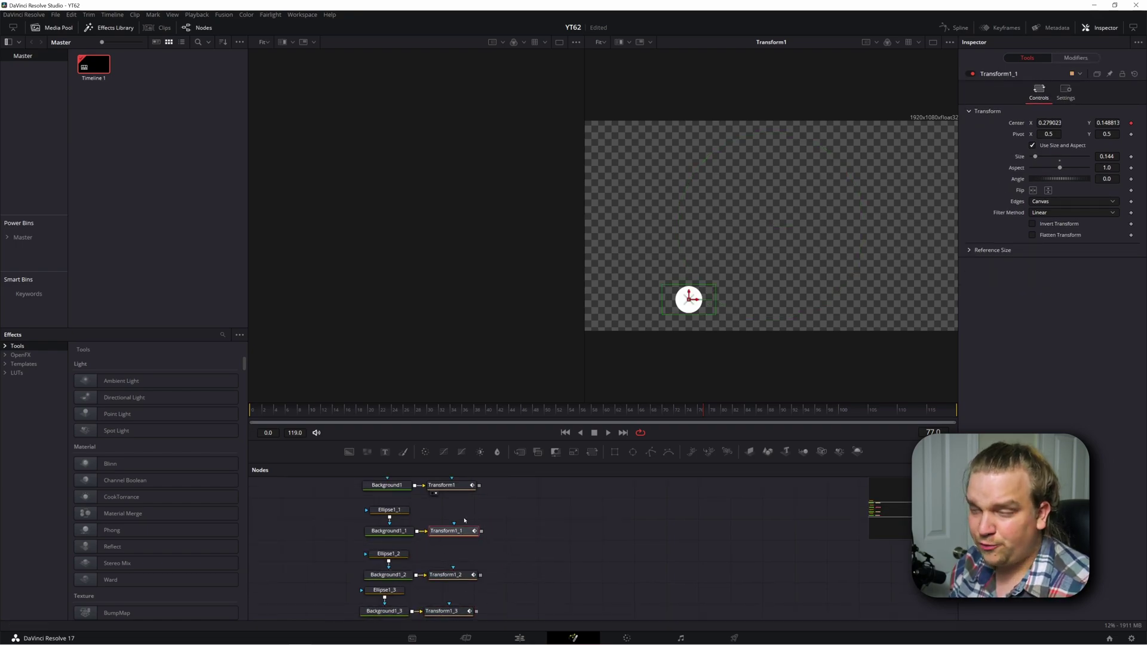
click(445, 575)
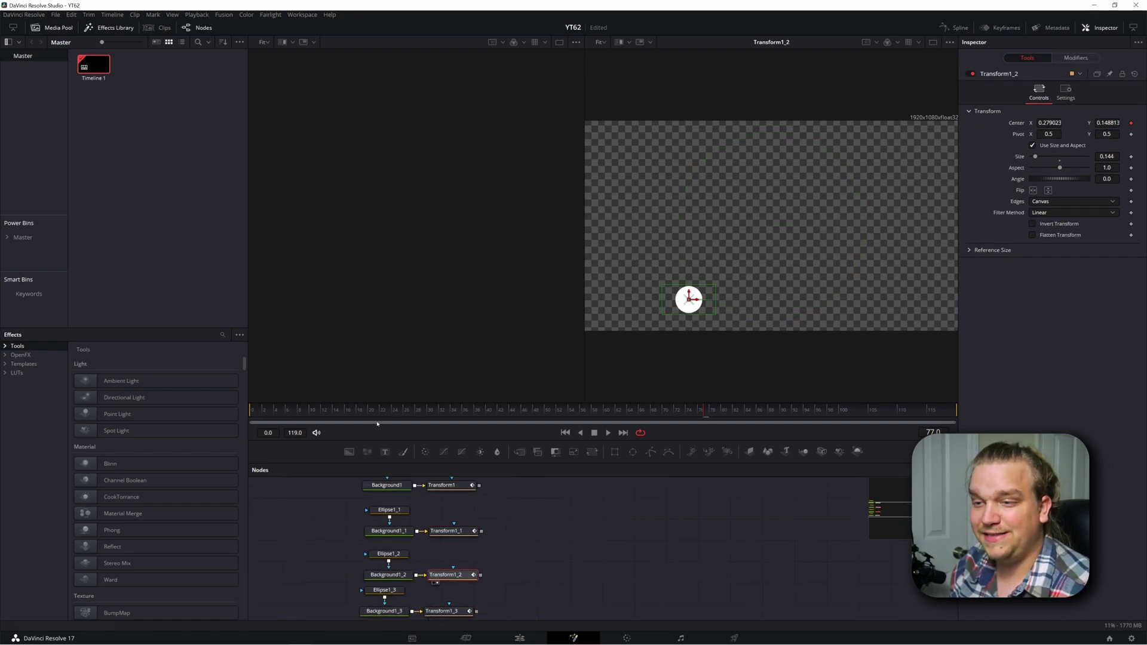
click(314, 412)
drag(319, 416, 370, 411)
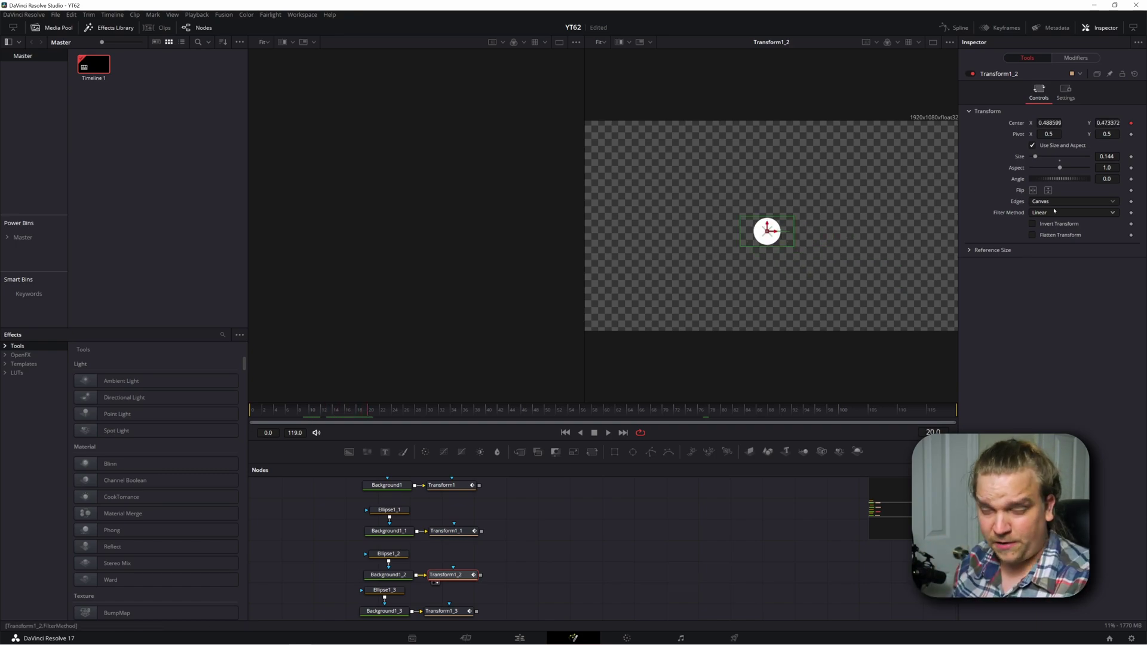
click(1075, 58)
scroll(504, 569, up, 2)
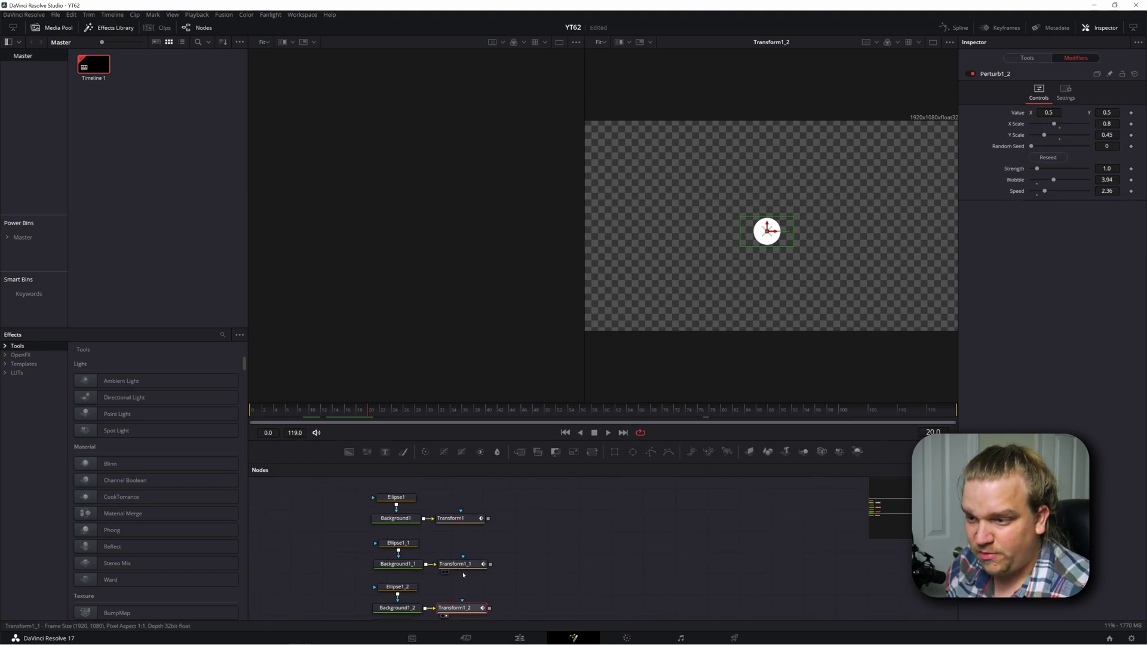
Reseed the first copy's Perturb modifier, load its Transform node in the empty viewer and scrub through its motion.
click(458, 566)
key(ctrl+v)
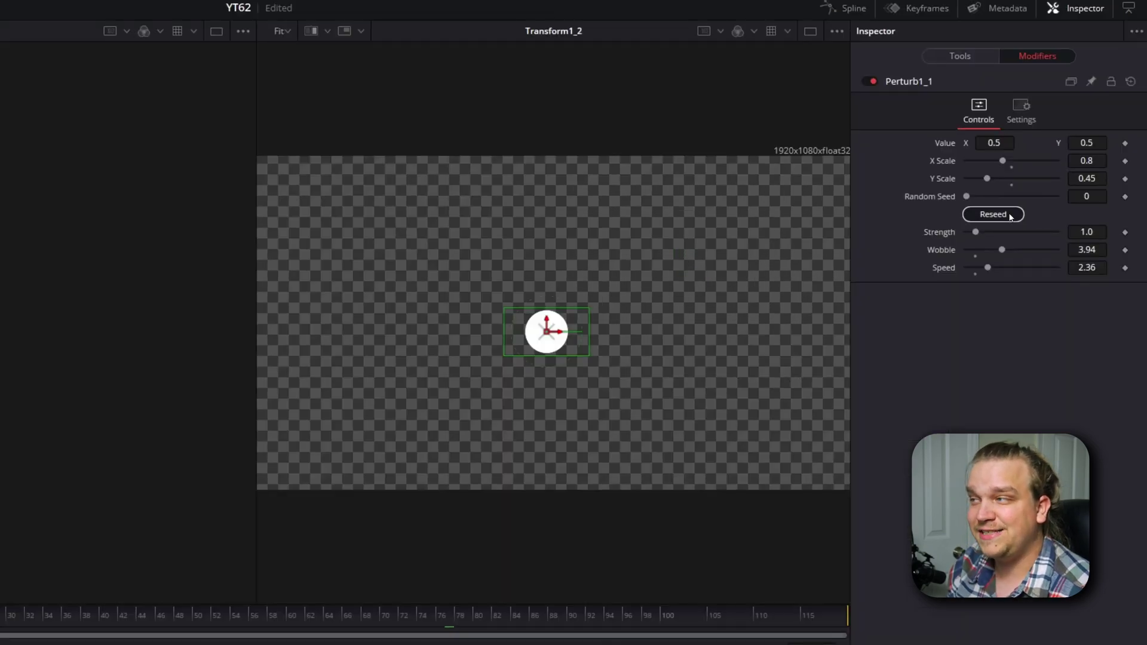
click(1009, 215)
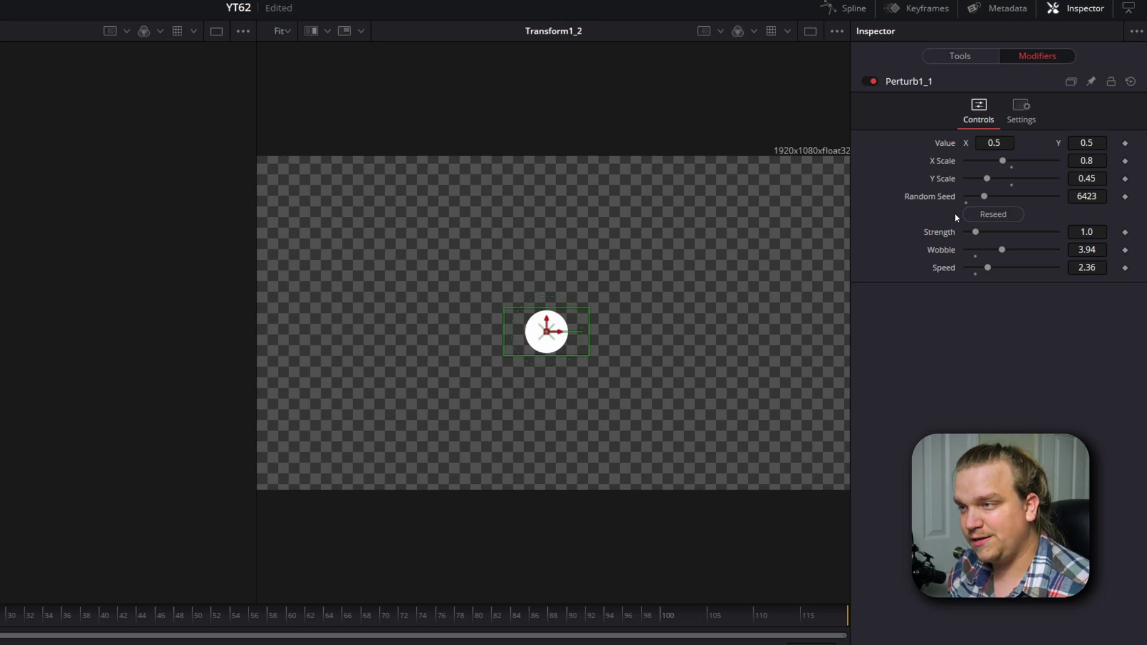
key(1)
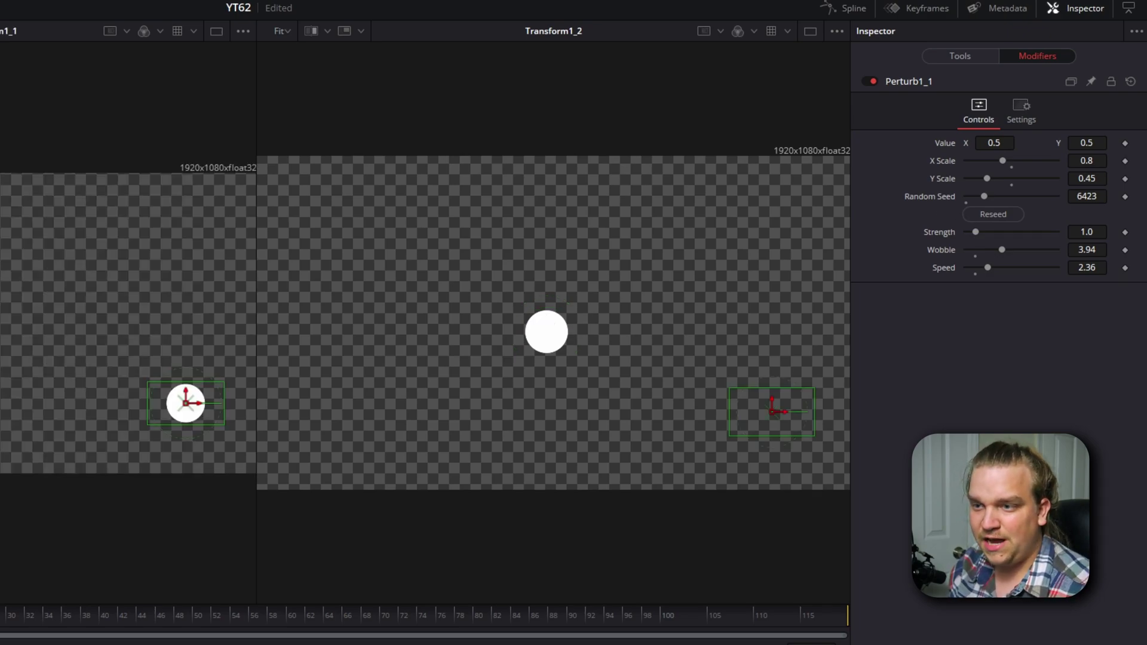
drag(0, 613, 250, 614)
Reseed the Perturb modifiers on the second and third copies' Transform nodes.
click(457, 578)
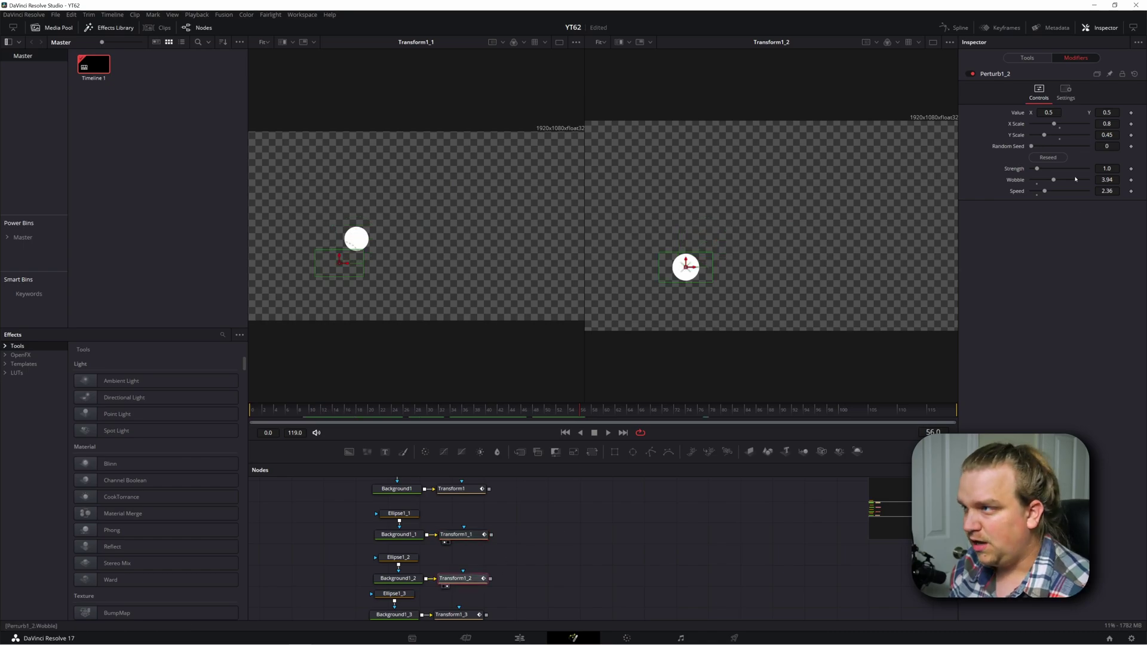
click(1048, 158)
scroll(581, 525, down, 2)
click(464, 555)
click(1048, 158)
scroll(530, 540, up, 2)
scroll(524, 544, down, 2)
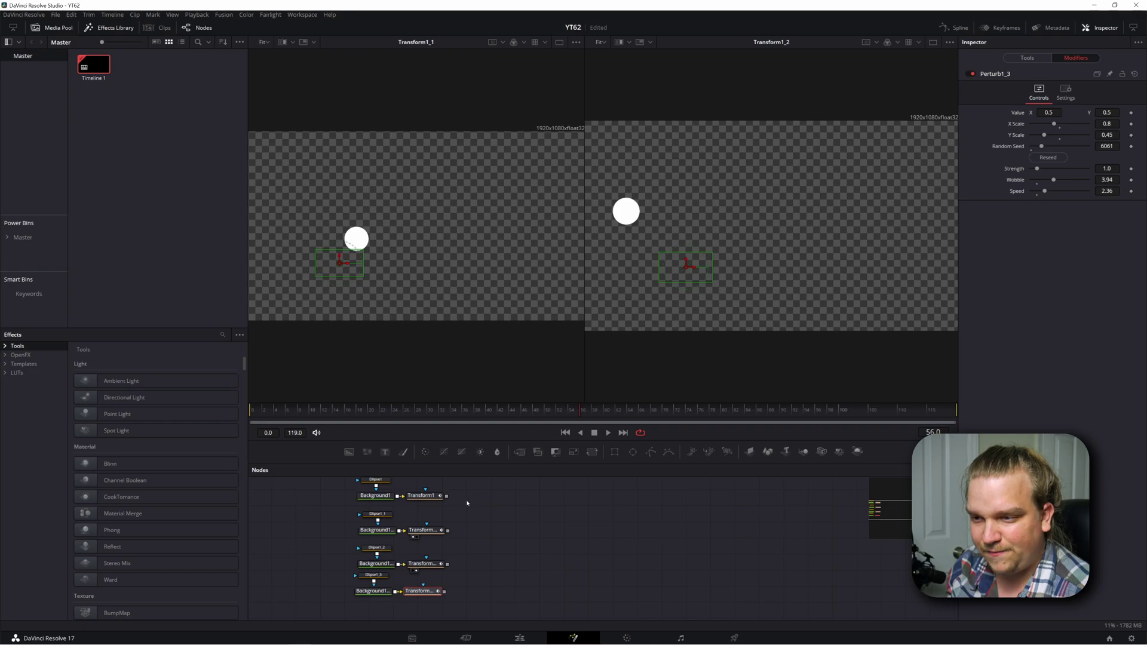
Chain the four circles' Transform outputs together through three Merge nodes and view the final Merge.
drag(446, 495, 445, 592)
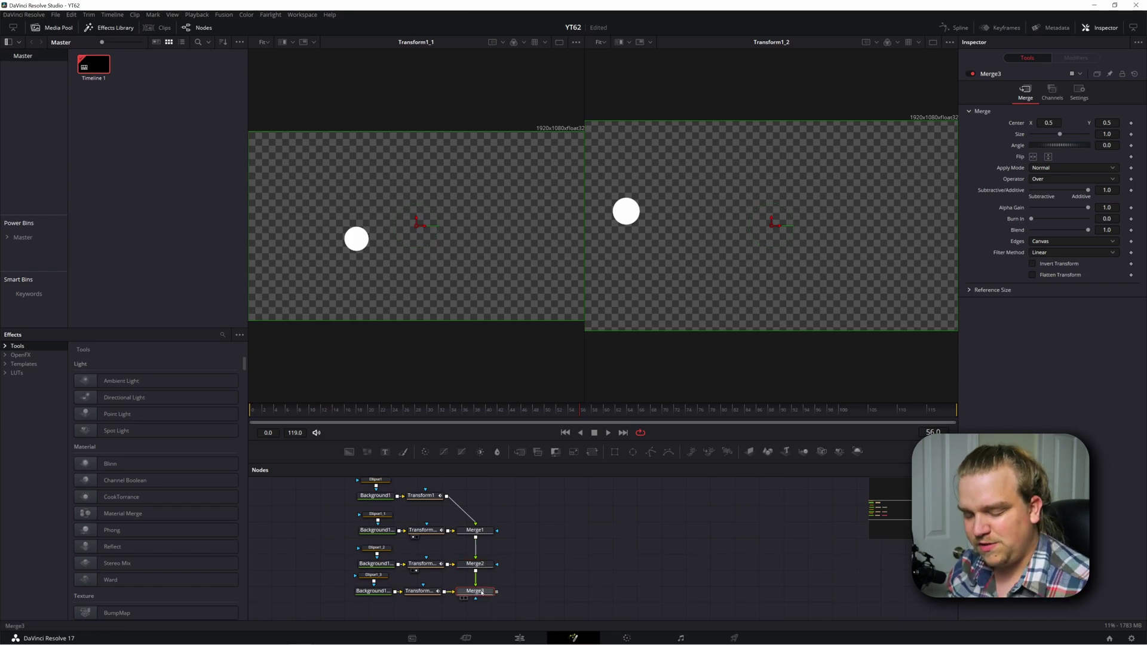
key(2)
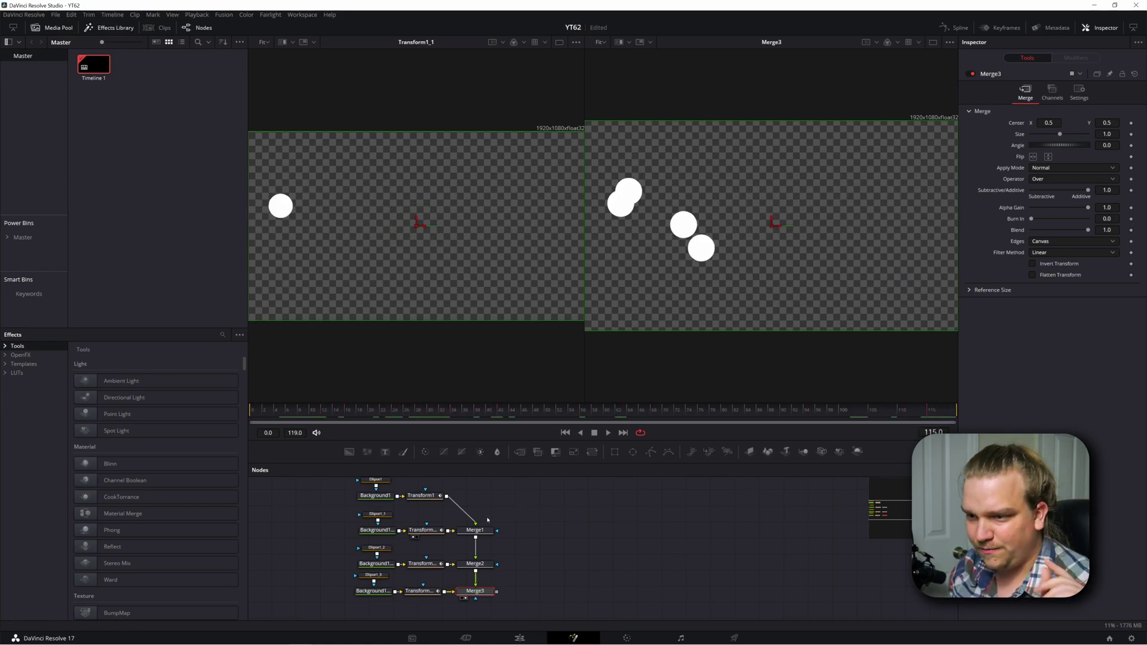
Set the Size of all four circles' Transform nodes to 0.063 and scrub the timeline to preview.
click(421, 495)
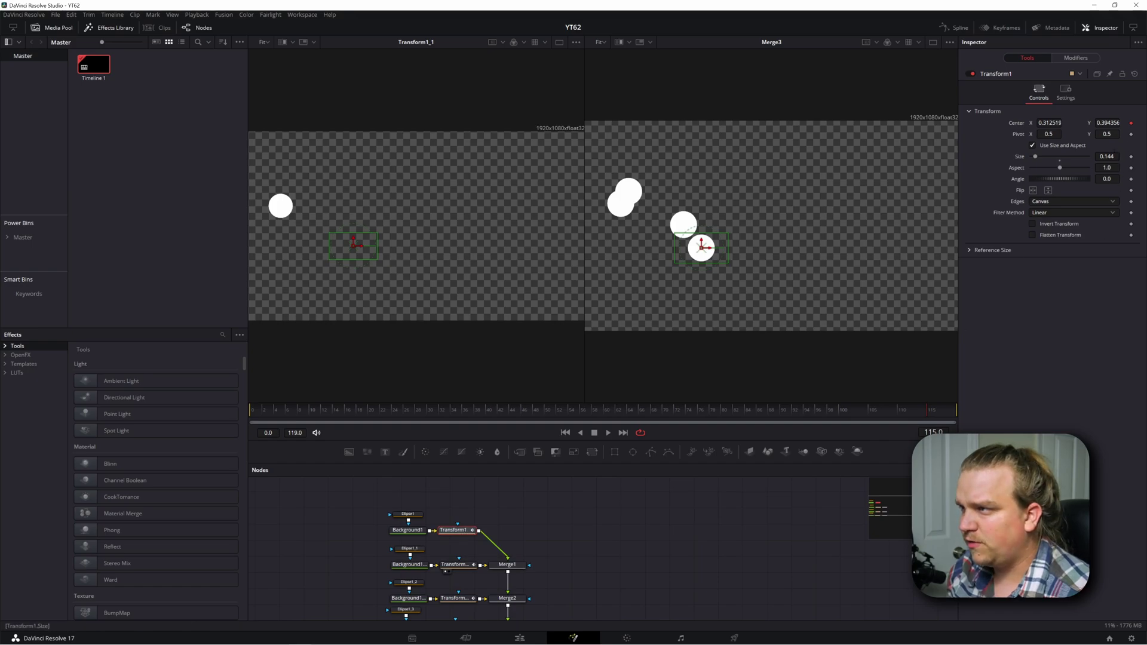
drag(1106, 156, 1076, 156)
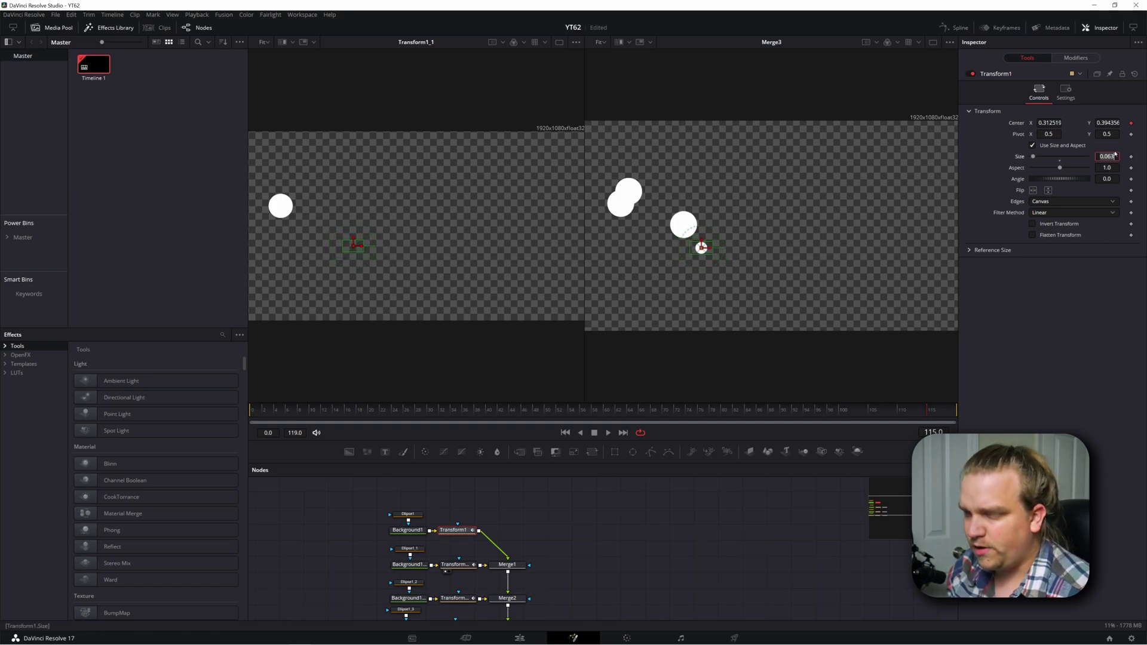
click(455, 565)
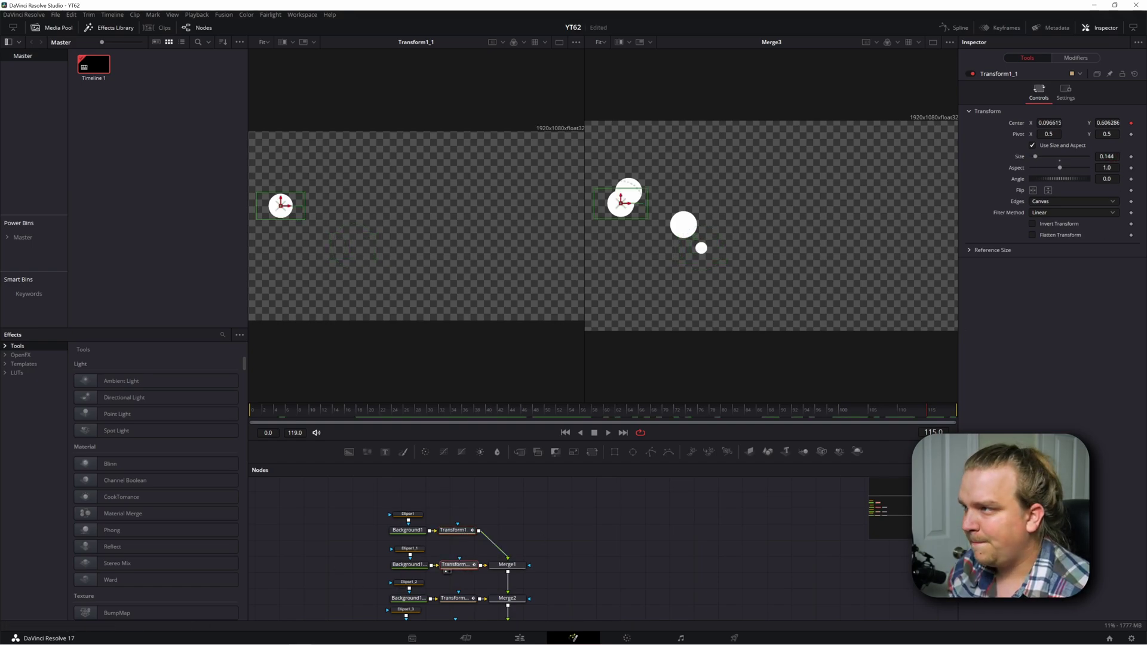
text(0.063)
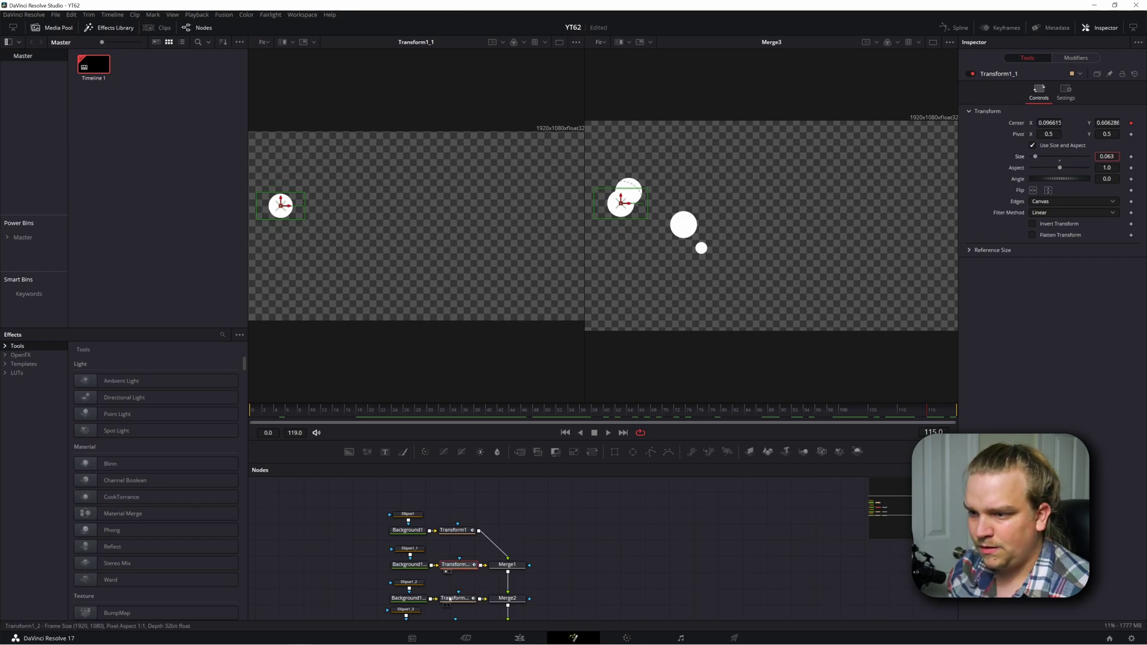
click(451, 597)
text(0.063)
key(Return)
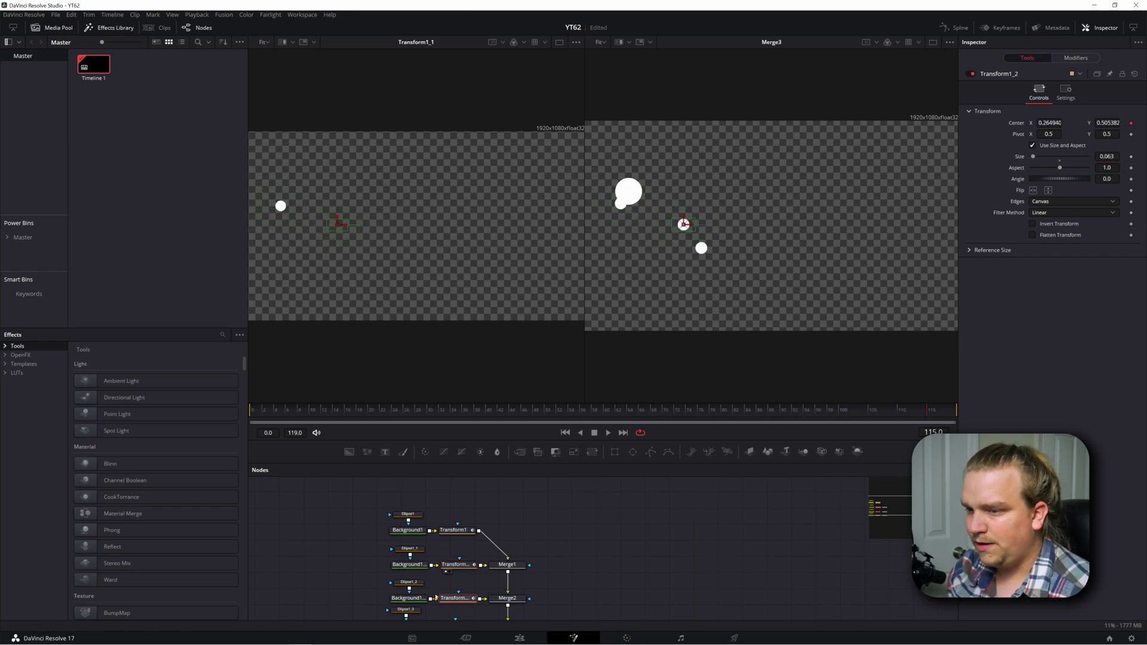
drag(556, 591, 554, 528)
click(451, 562)
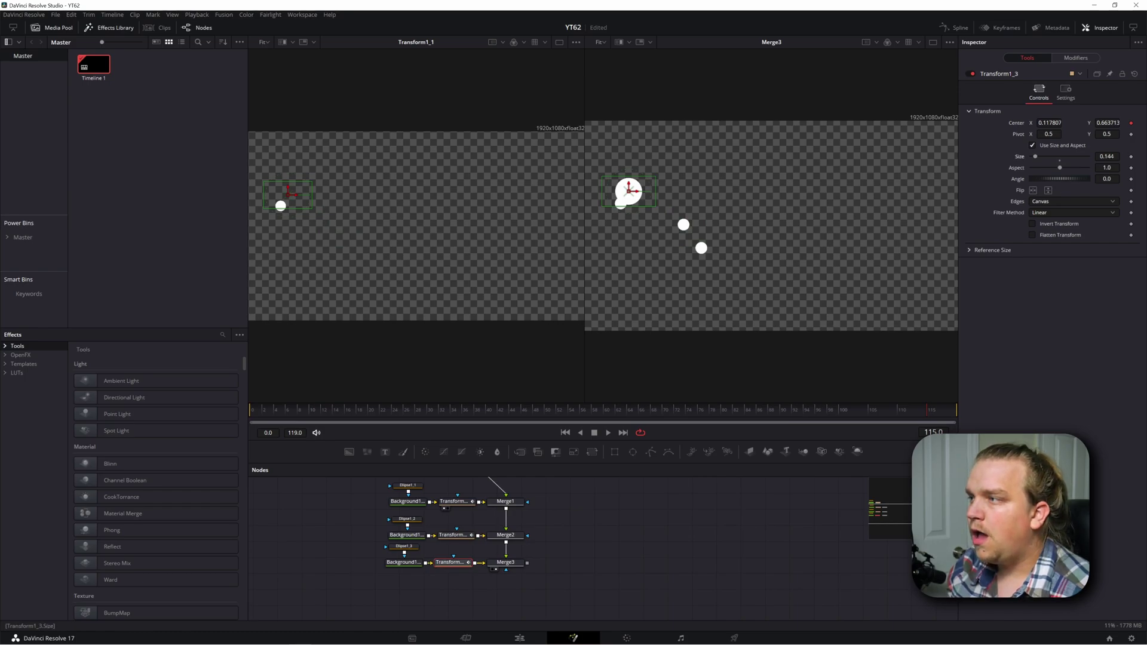
click(358, 408)
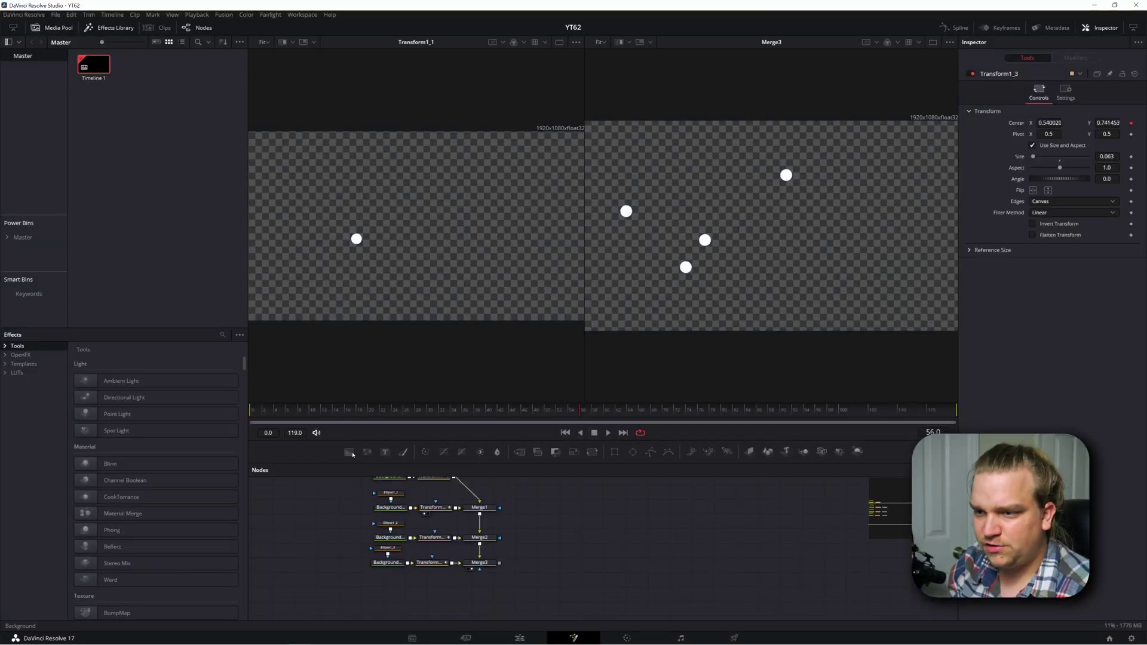
Add a black Background with a Transform sized 0.418 and centered at 0.469, 0.581, and publish the Transform's Center.
click(349, 452)
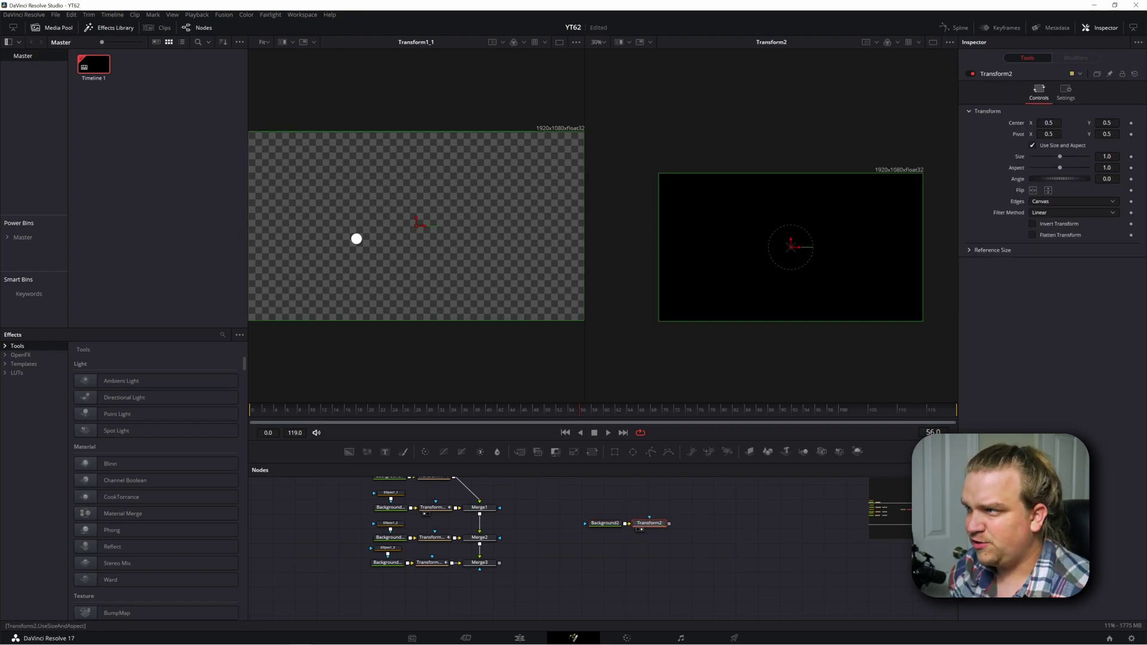
drag(1047, 123, 1072, 156)
mouse_move(1106, 122)
mouse_down()
mouse_move(1133, 122)
mouse_move(1096, 122)
mouse_move(1114, 122)
mouse_up()
right_click(1012, 122)
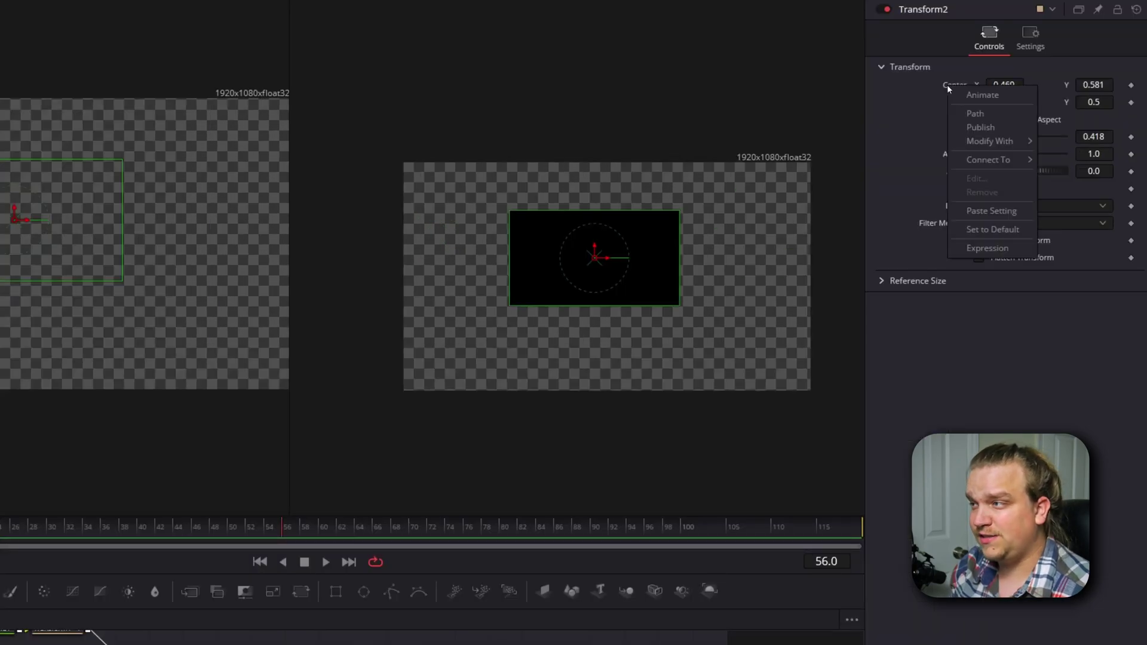
click(979, 128)
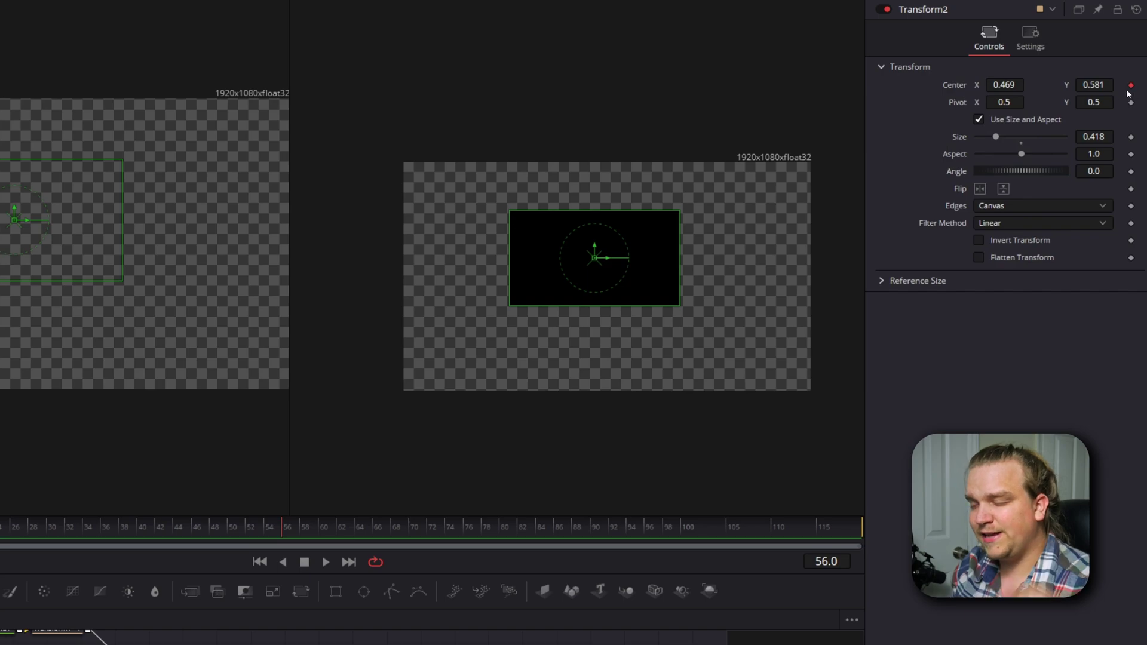
drag(367, 525, 246, 526)
Add a second Background with Green 1.0 and give it a Transform with Size 0.361, shown in the other viewer.
drag(708, 566, 691, 561)
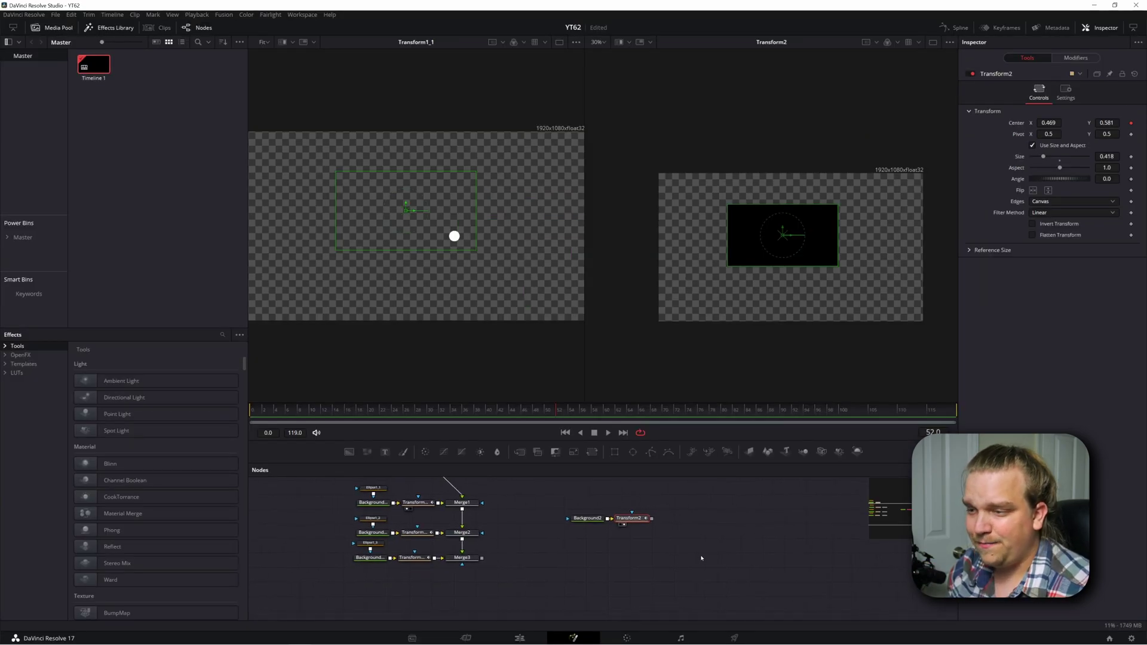
click(348, 452)
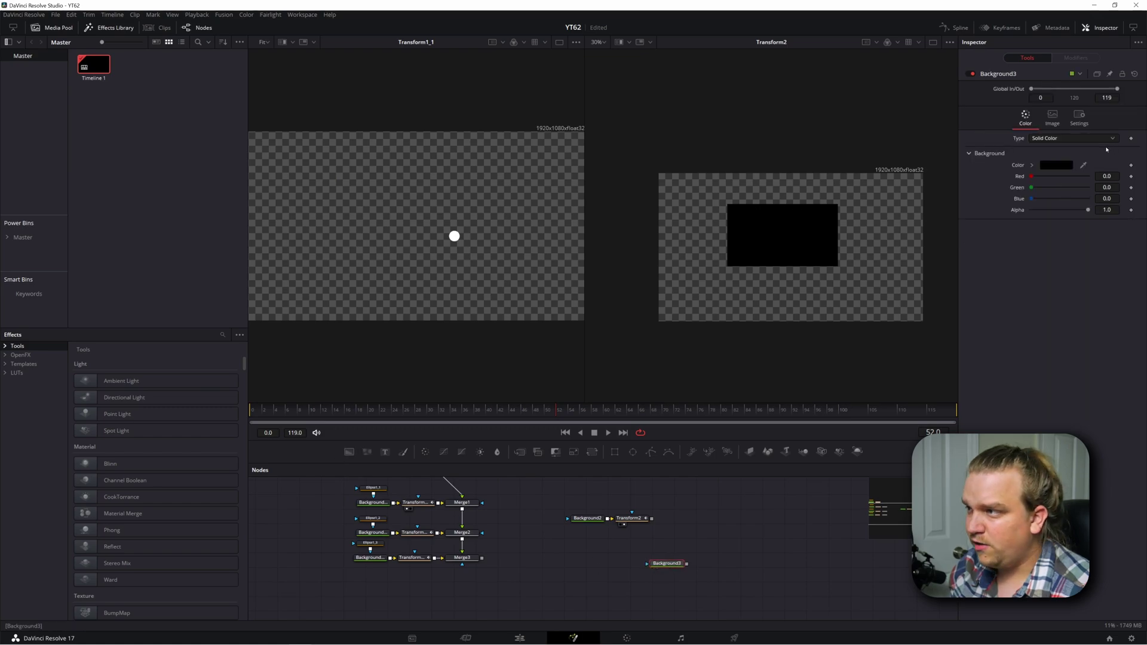
drag(1036, 188, 1088, 188)
drag(658, 561, 612, 569)
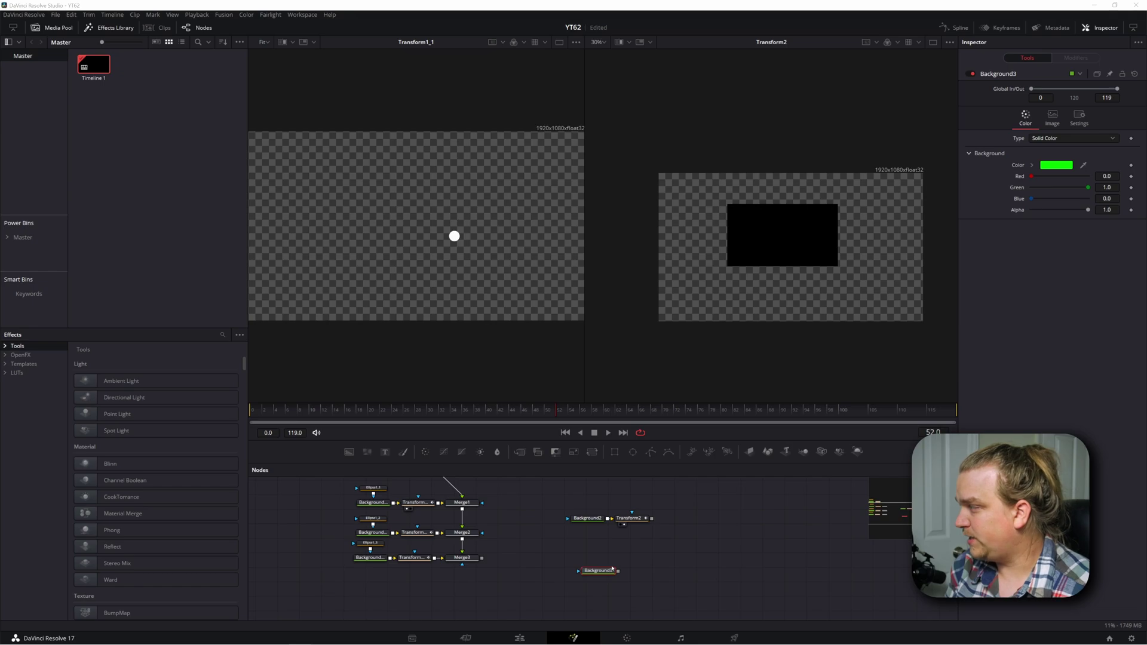
click(592, 452)
key(1)
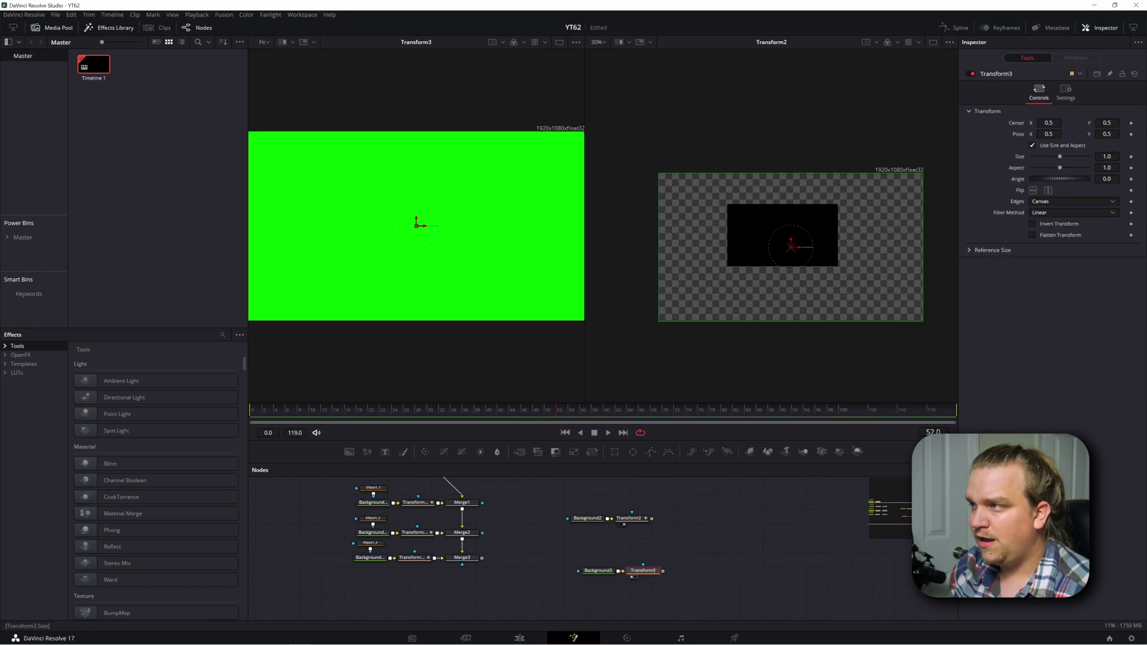
drag(1060, 156, 1041, 156)
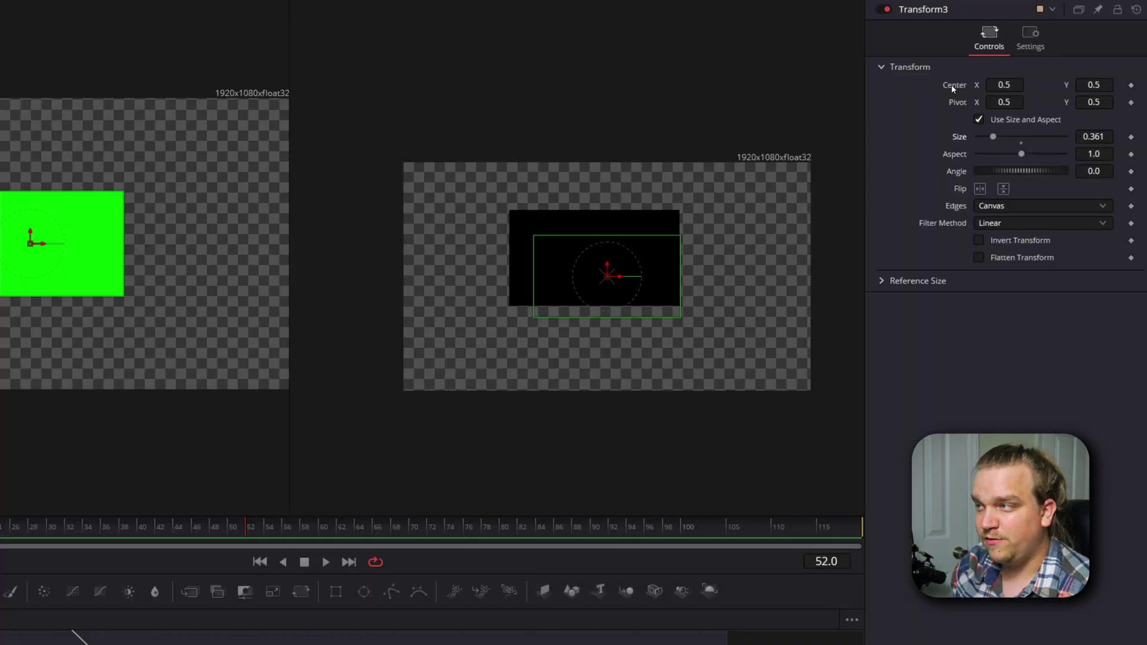
Connect the green rectangle's Center to Transform2's Center, and test the link by moving the black rectangle down to Y 0.396.
right_click(1015, 122)
mouse_move(988, 162)
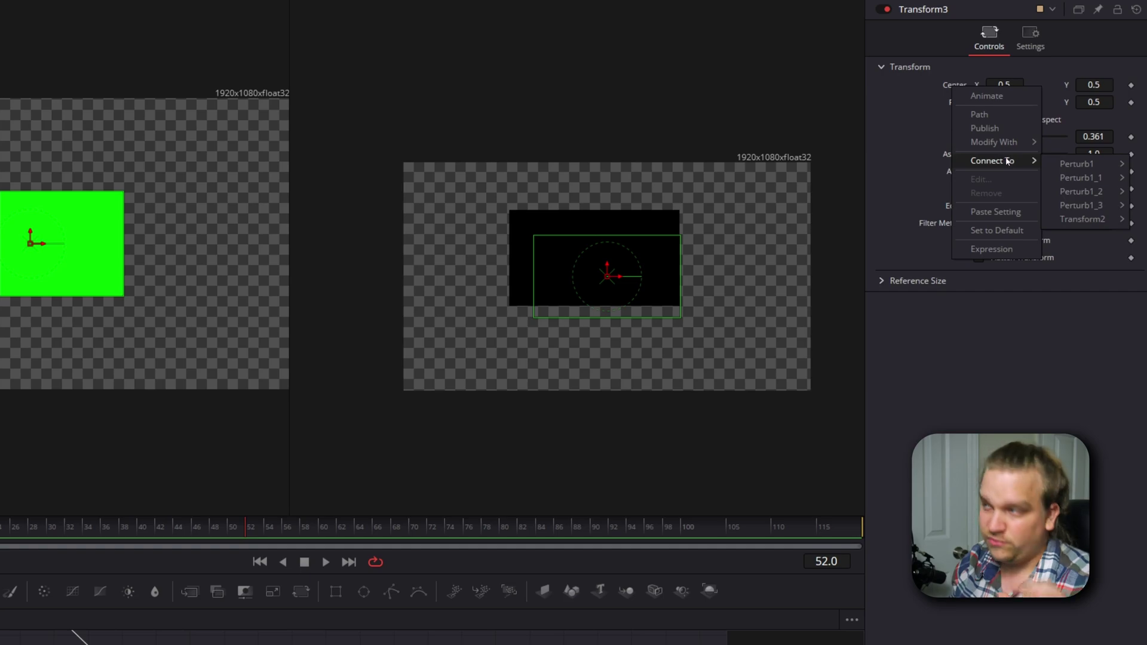
mouse_move(1082, 222)
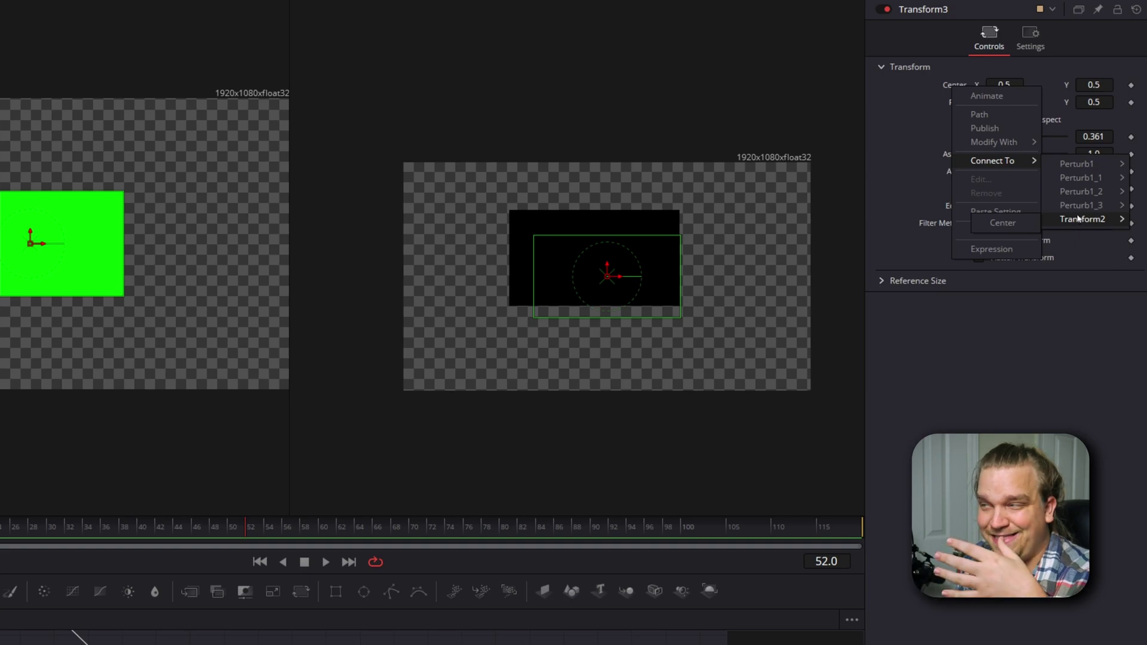
click(1017, 226)
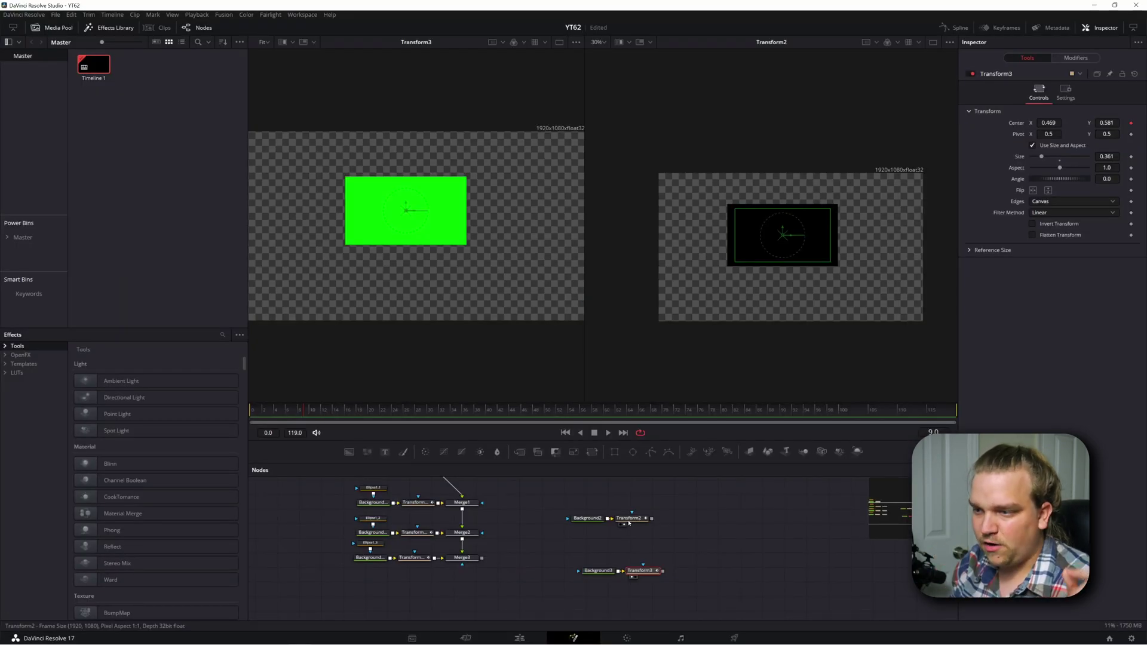
click(628, 519)
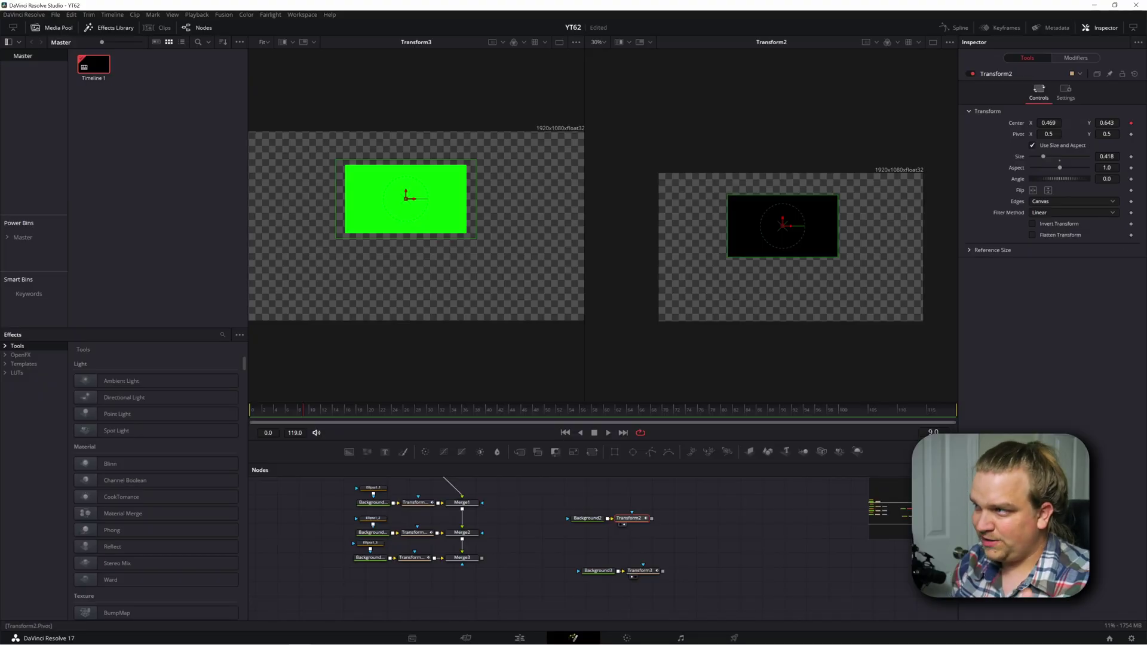
drag(783, 218, 782, 255)
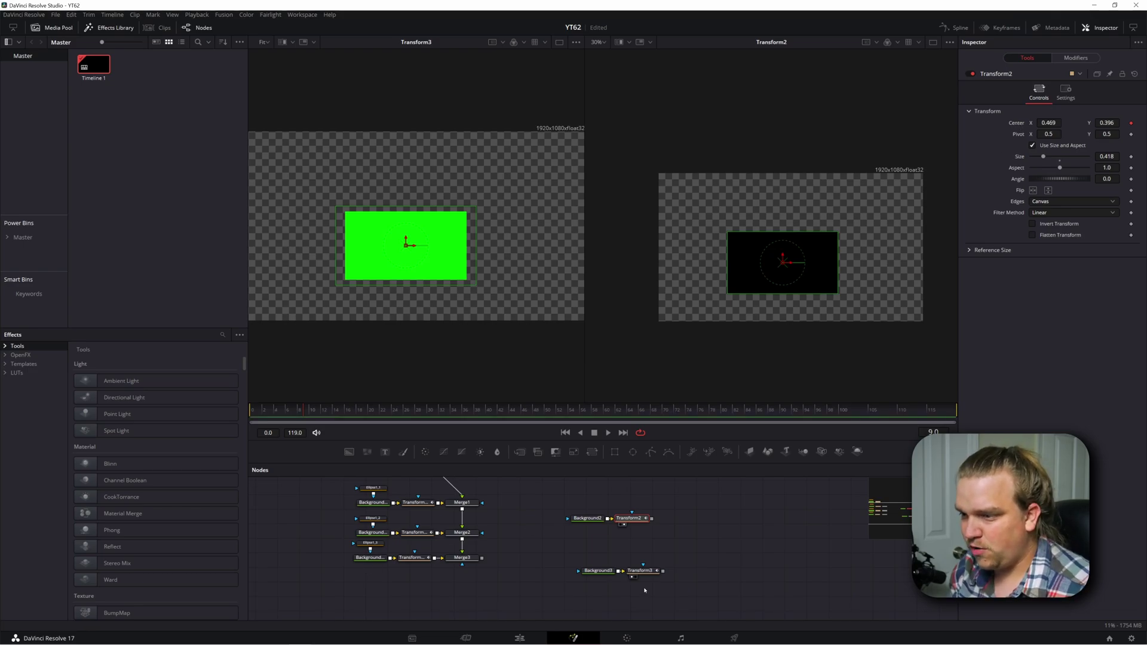
click(640, 570)
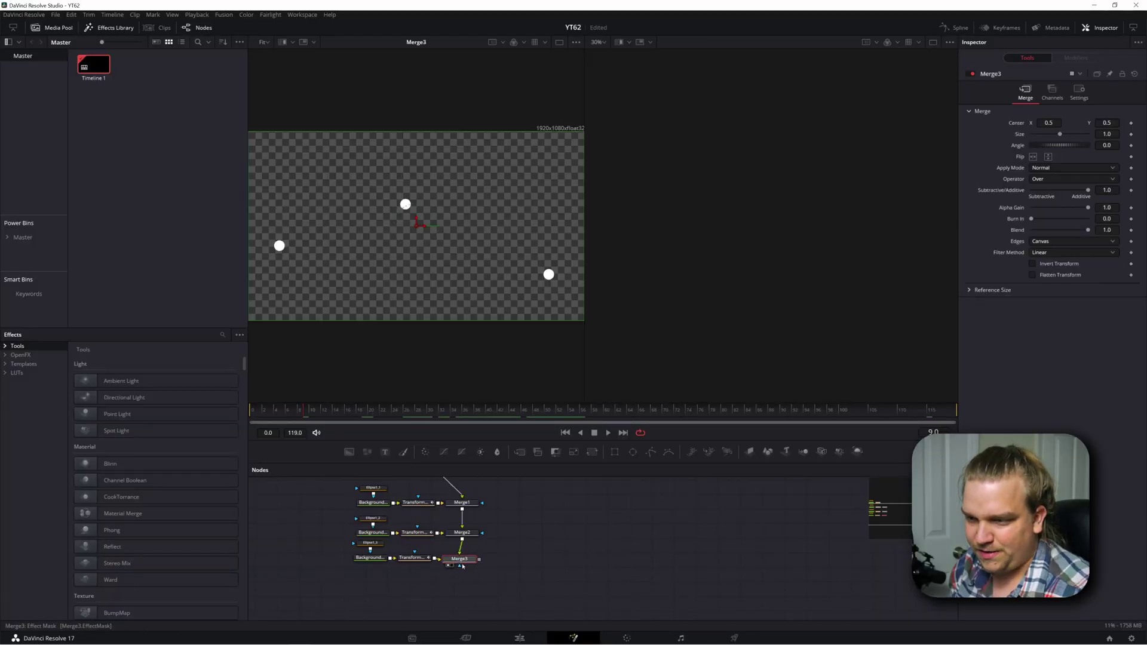
Scrub the merged circles' motion to frame 32 and check how far they travel within the whole canvas.
click(330, 412)
drag(330, 414, 438, 423)
scroll(410, 333, down, 6)
scroll(430, 341, up, 1)
drag(430, 341, 415, 339)
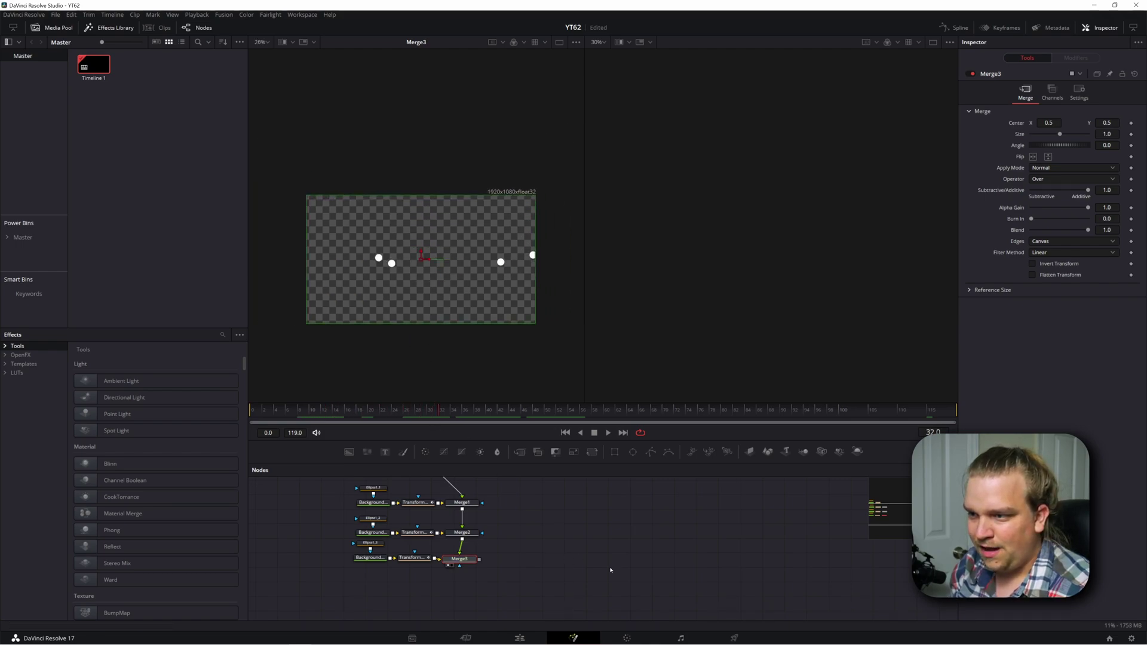
Add a Background node beside the merges and color it pale blue with Red 0.795, Green 0.819 and Blue 1.0.
click(584, 541)
click(349, 451)
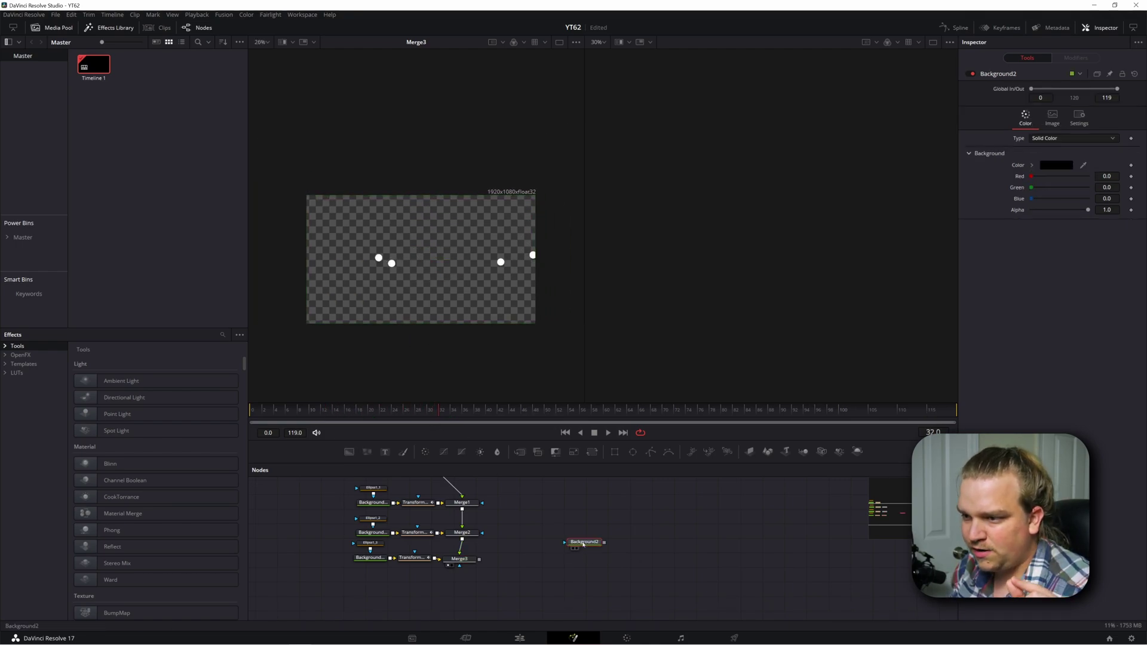
drag(583, 544, 571, 525)
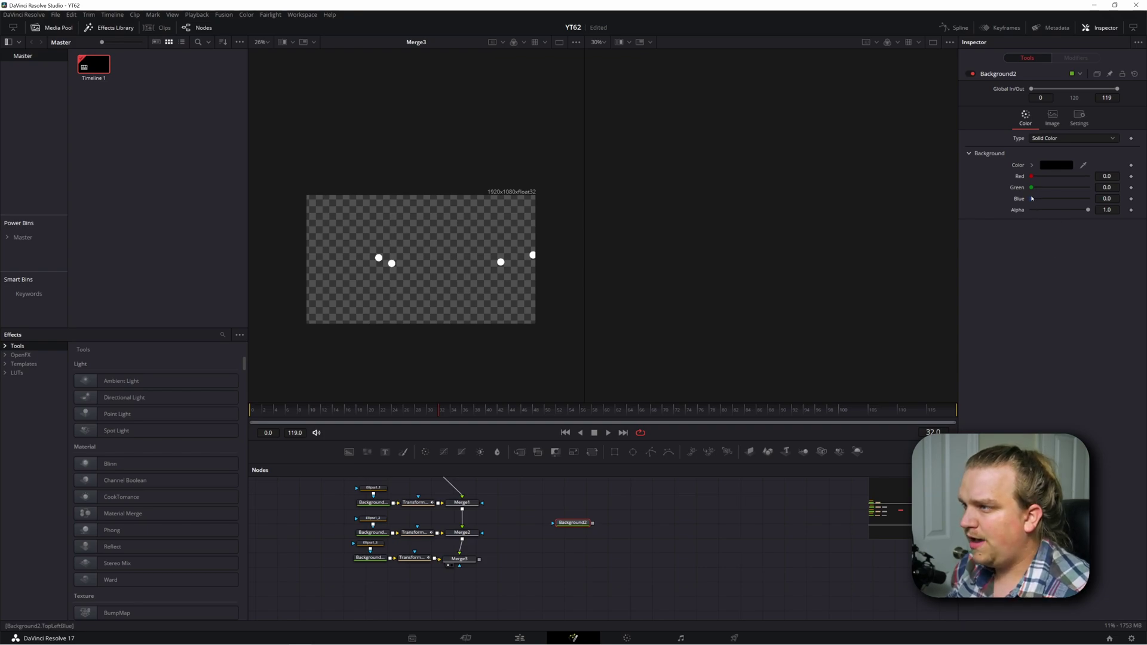
drag(1032, 199, 1075, 178)
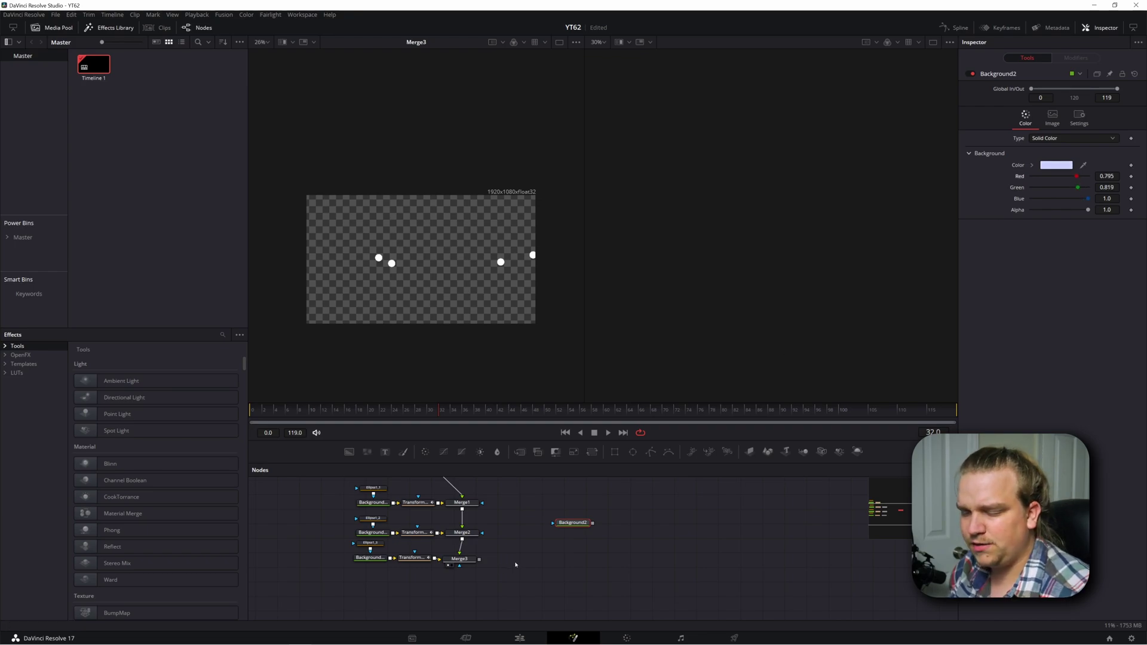
drag(573, 526, 571, 541)
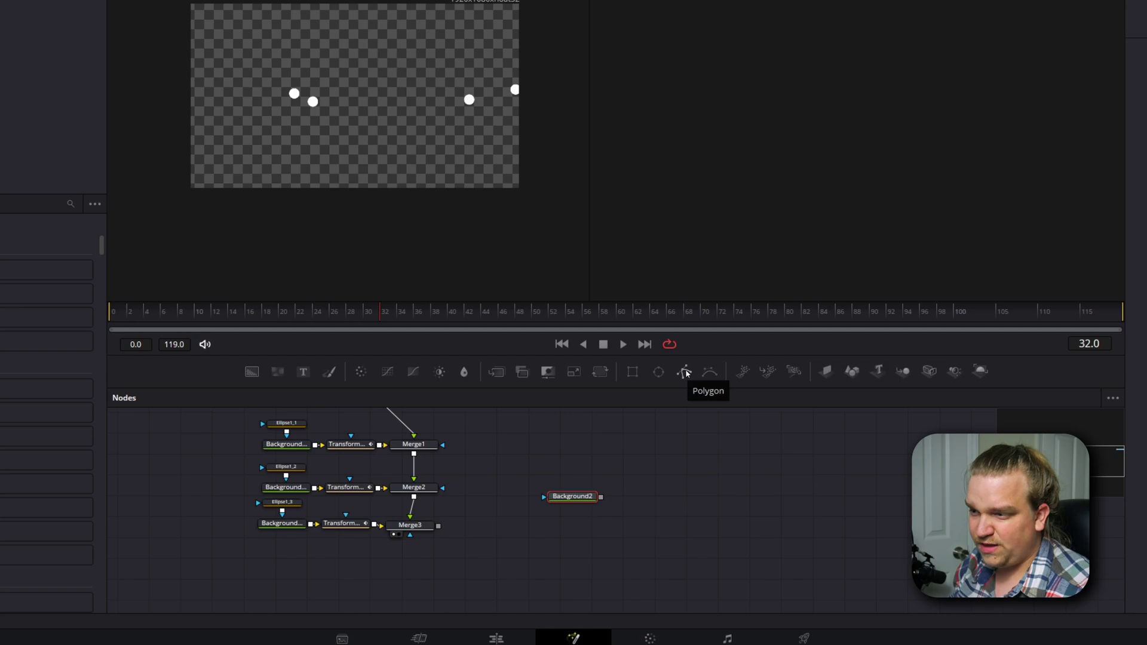
Mask the pale blue Background with a Polygon node and show the Background in the empty viewer.
click(685, 371)
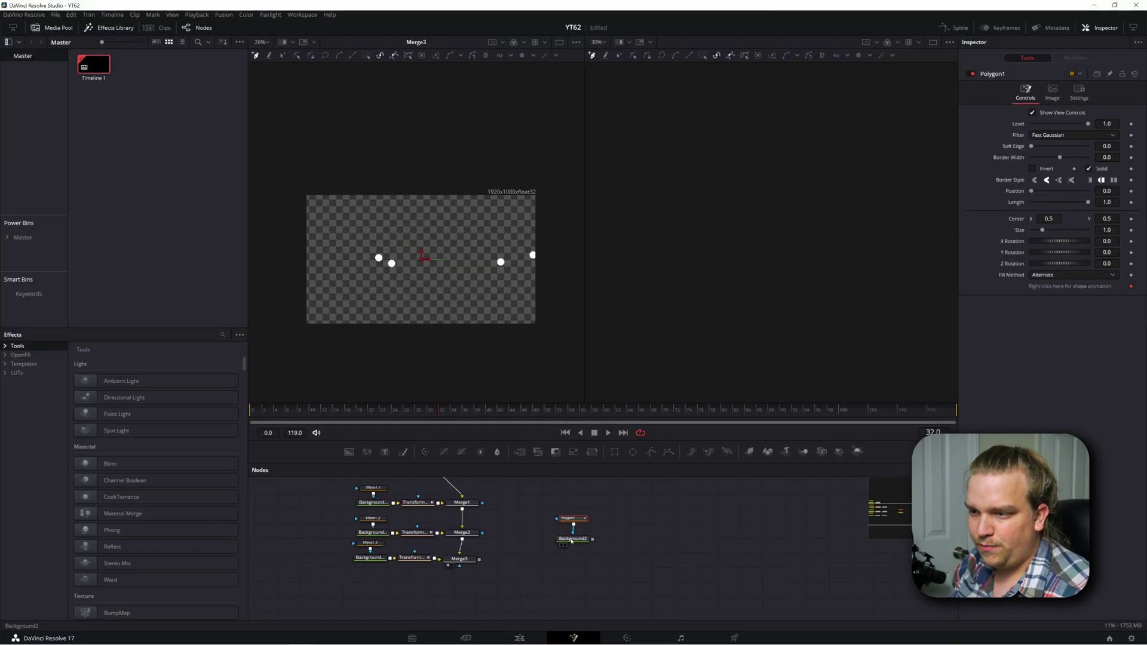
click(572, 496)
key(2)
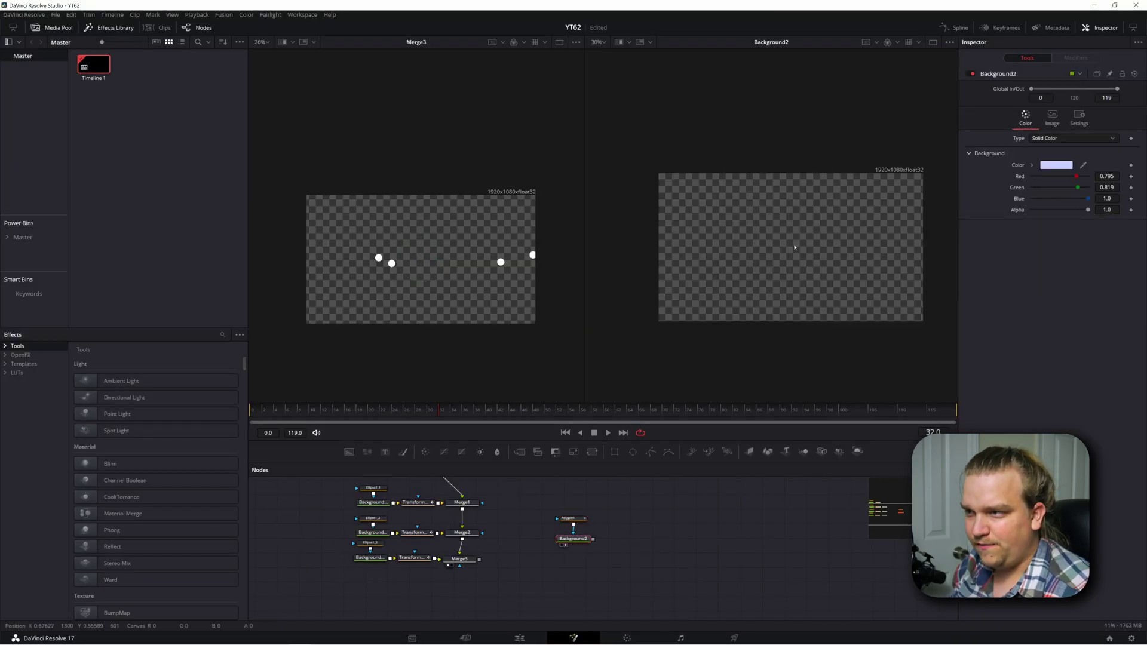
Publish both points of the Polygon1 line so they get their own position controls.
click(570, 518)
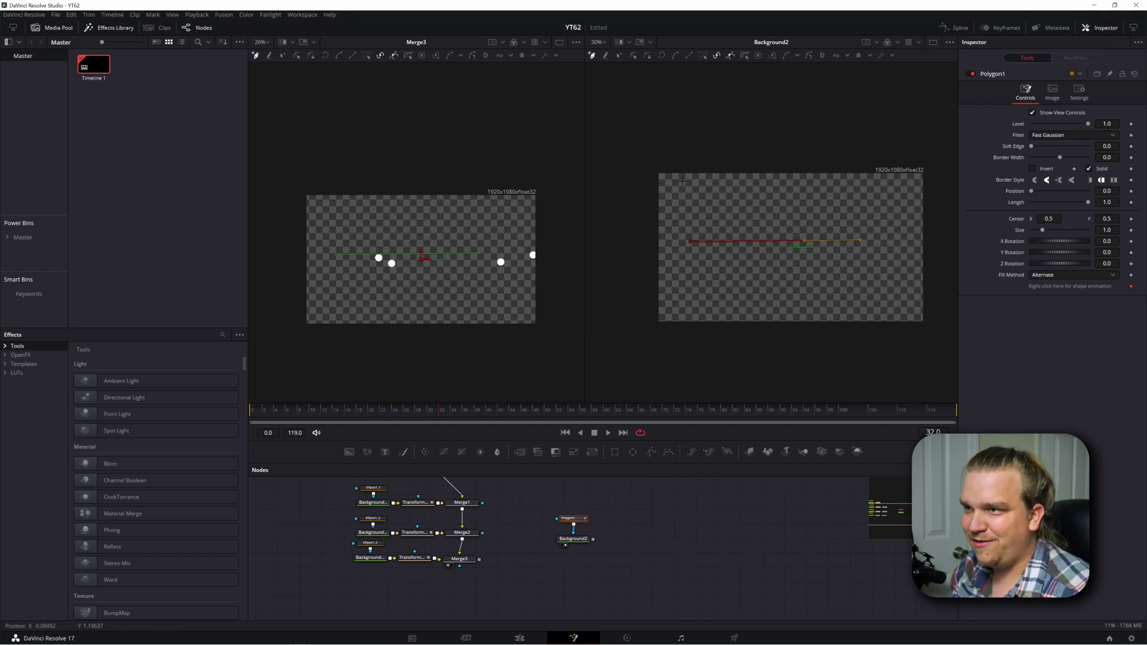
right_click(691, 243)
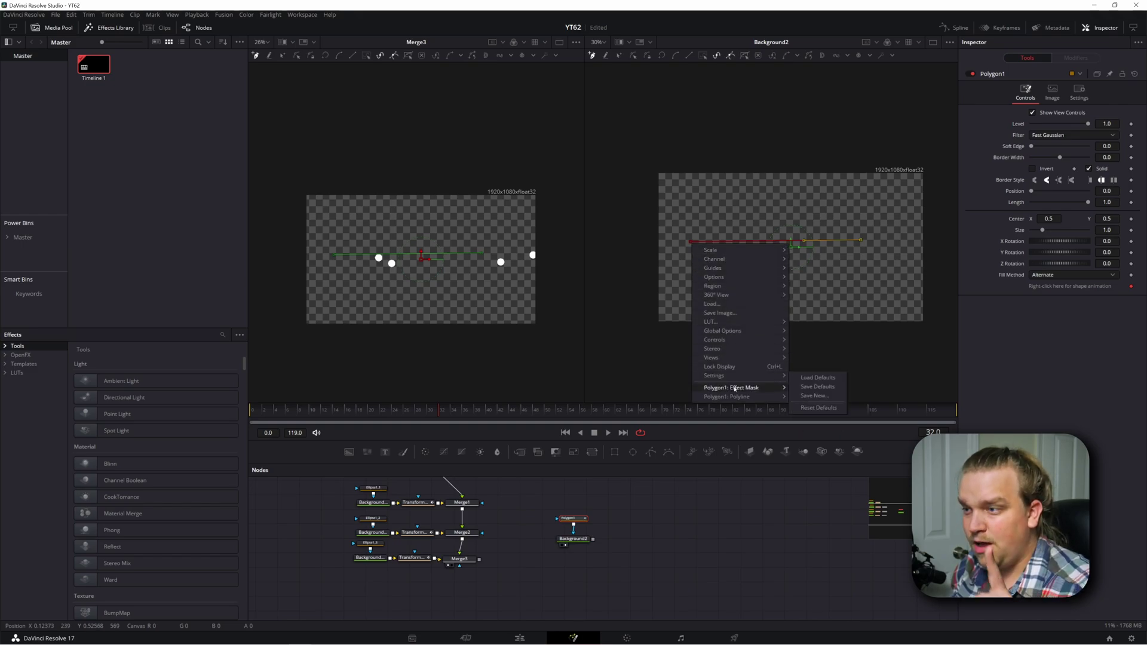
mouse_move(735, 396)
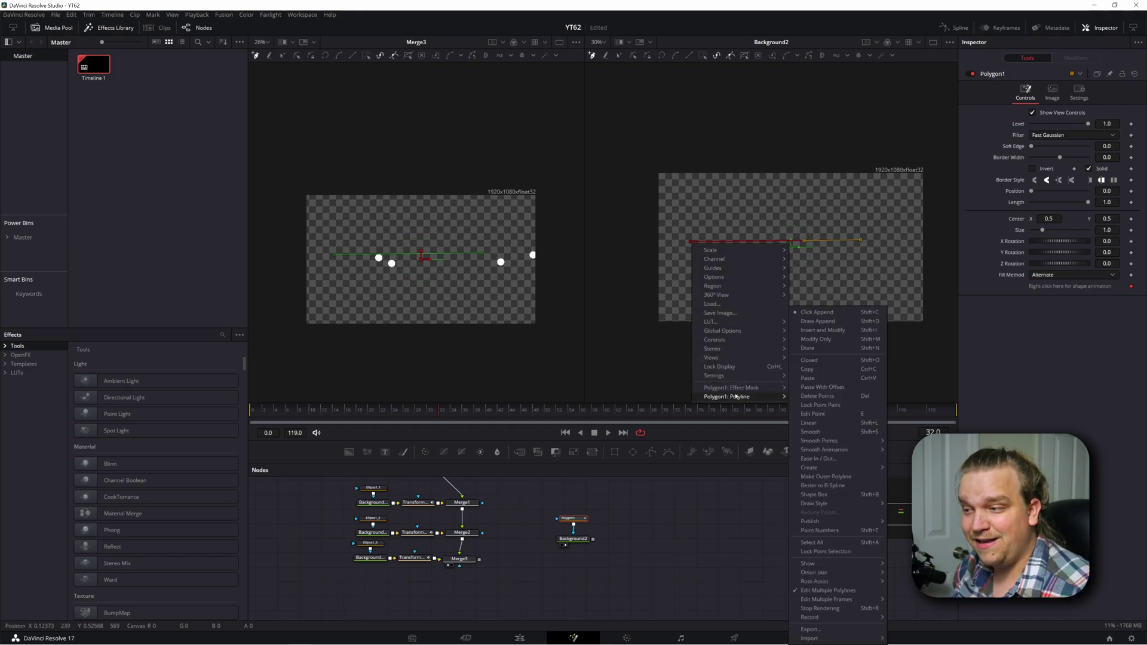
mouse_move(810, 521)
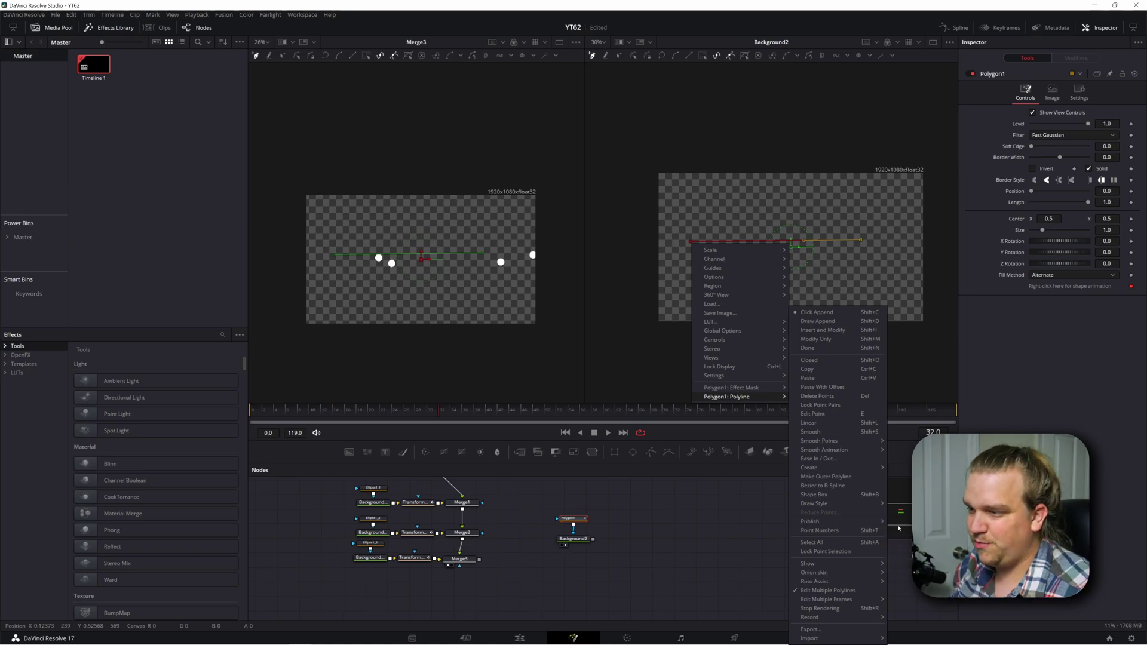
click(892, 524)
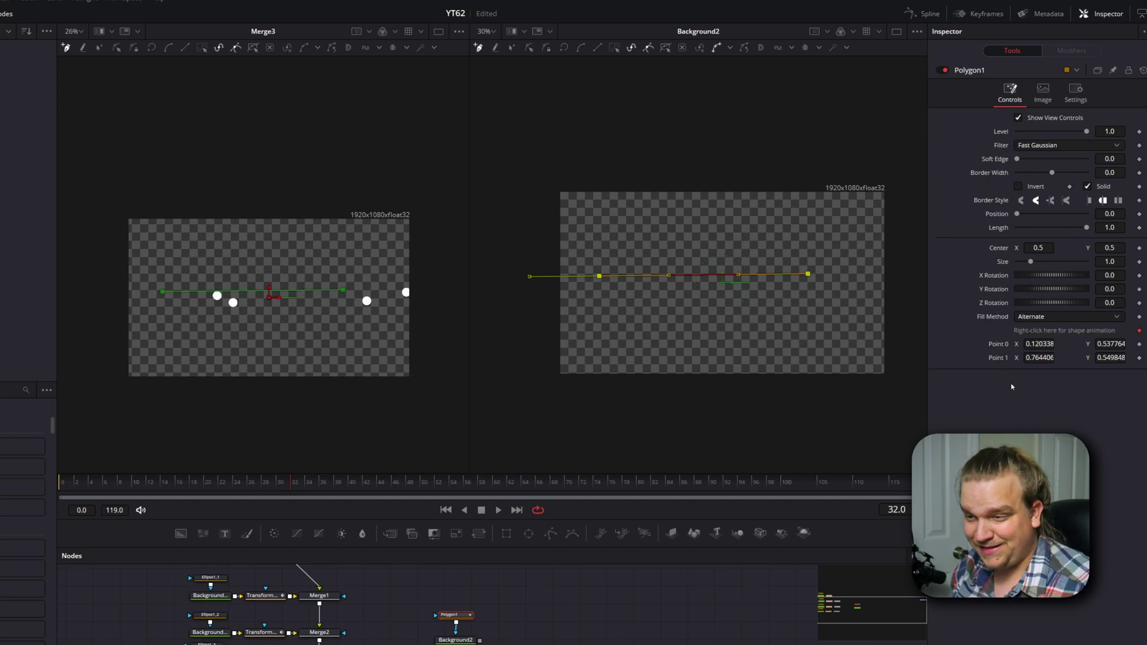
Connect Polygon1's Point 0 to the Value of Perturb1.
drag(448, 617, 385, 644)
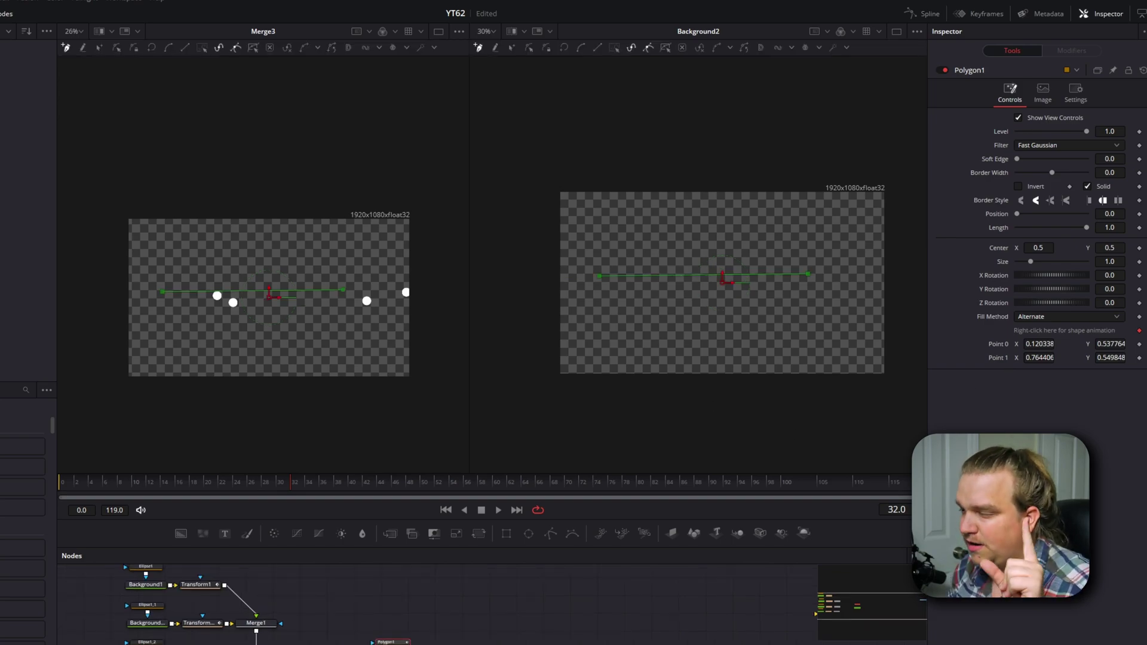
right_click(995, 344)
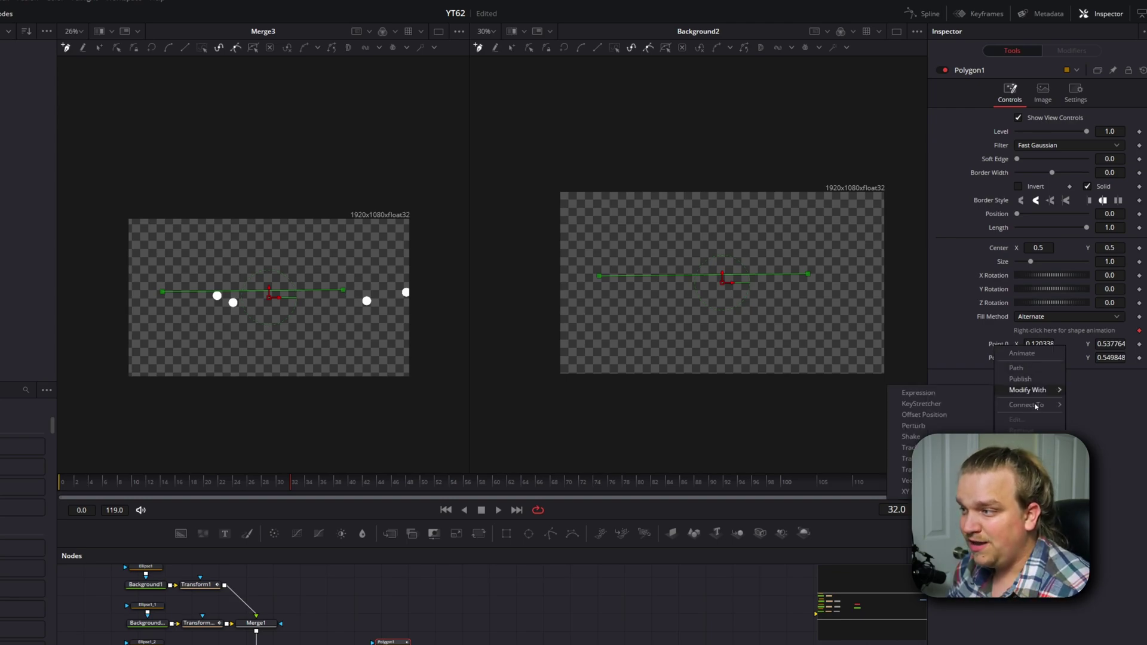
mouse_move(1029, 411)
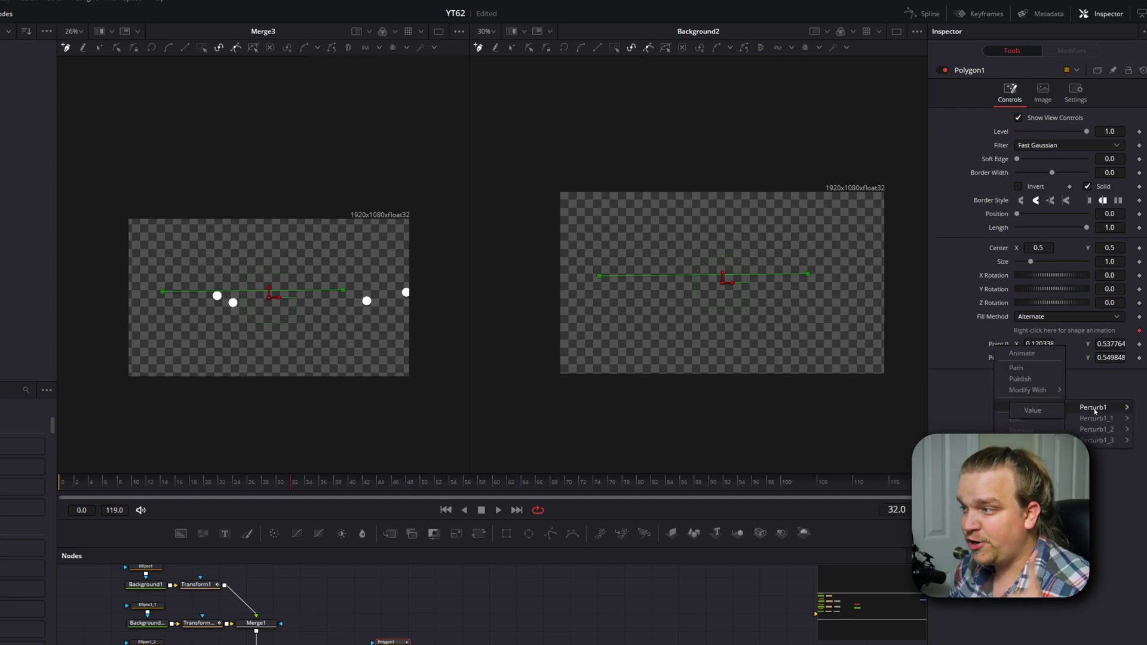
click(1033, 410)
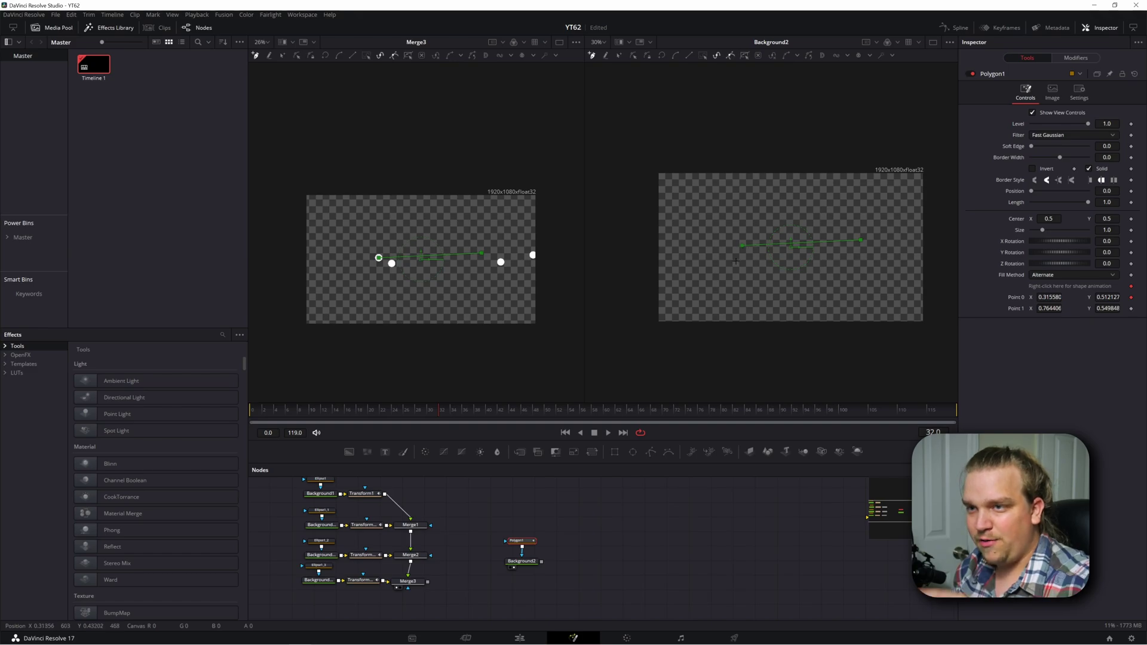
Scrub to frame 25 and check how the line's linked point follows its circle.
scroll(365, 353, up, 3)
drag(364, 354, 388, 392)
key(ctrl+z)
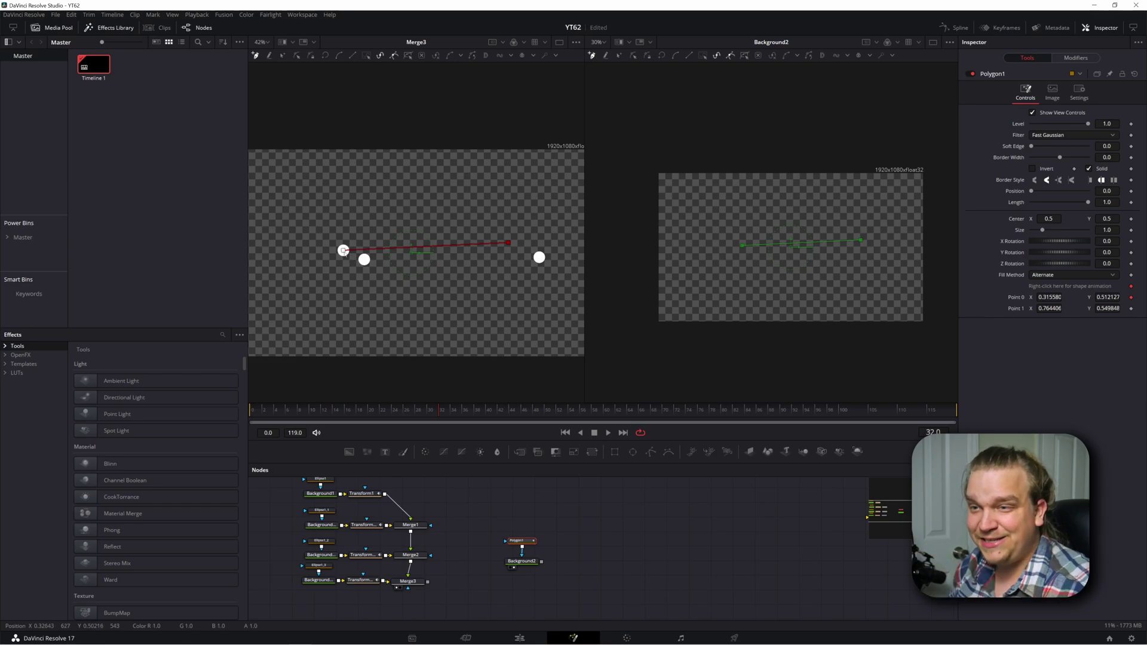
drag(369, 409, 399, 395)
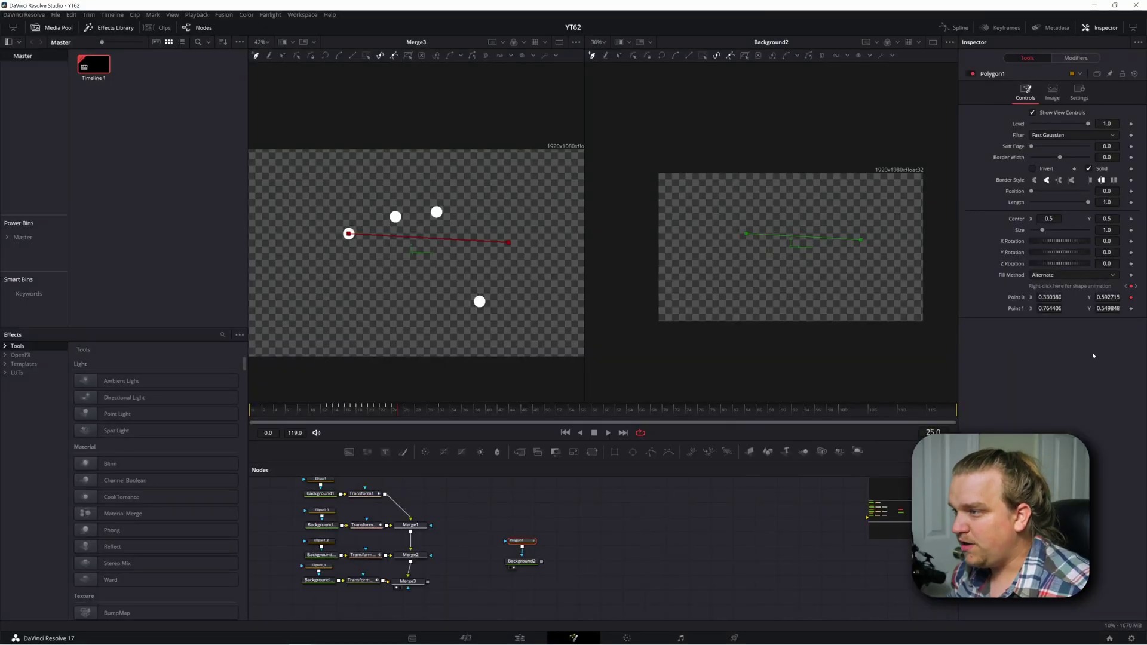
Connect Polygon1's Point 1 to the Value of Perturb1_1 and set the line's Border Width to 0.0061.
right_click(1017, 309)
mouse_move(1037, 355)
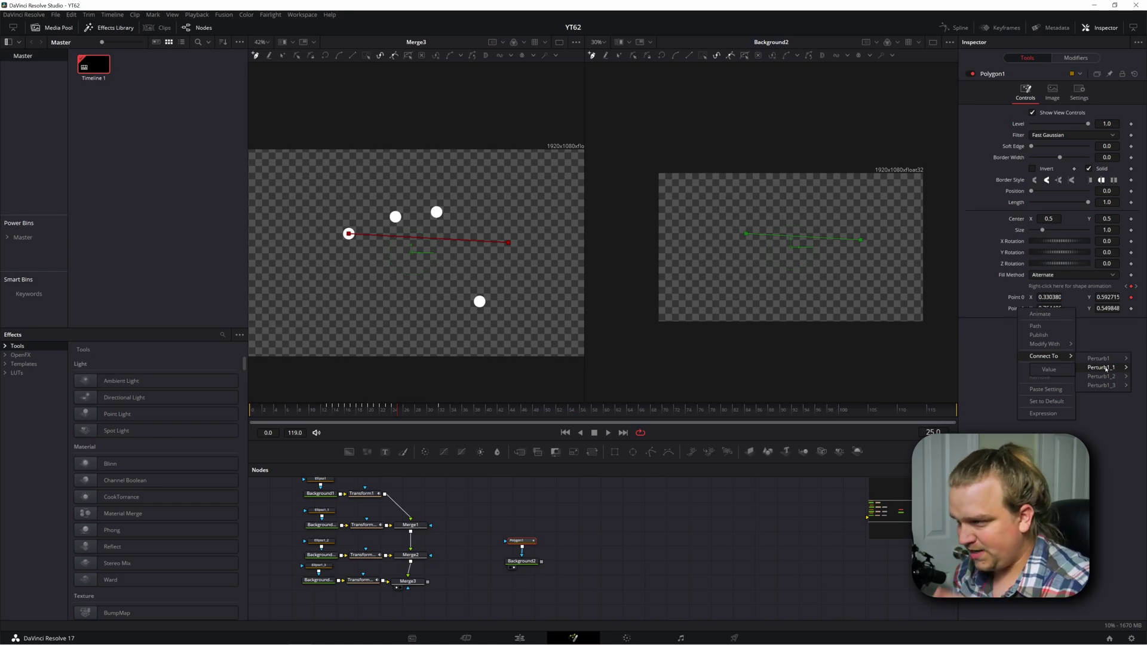
click(1069, 369)
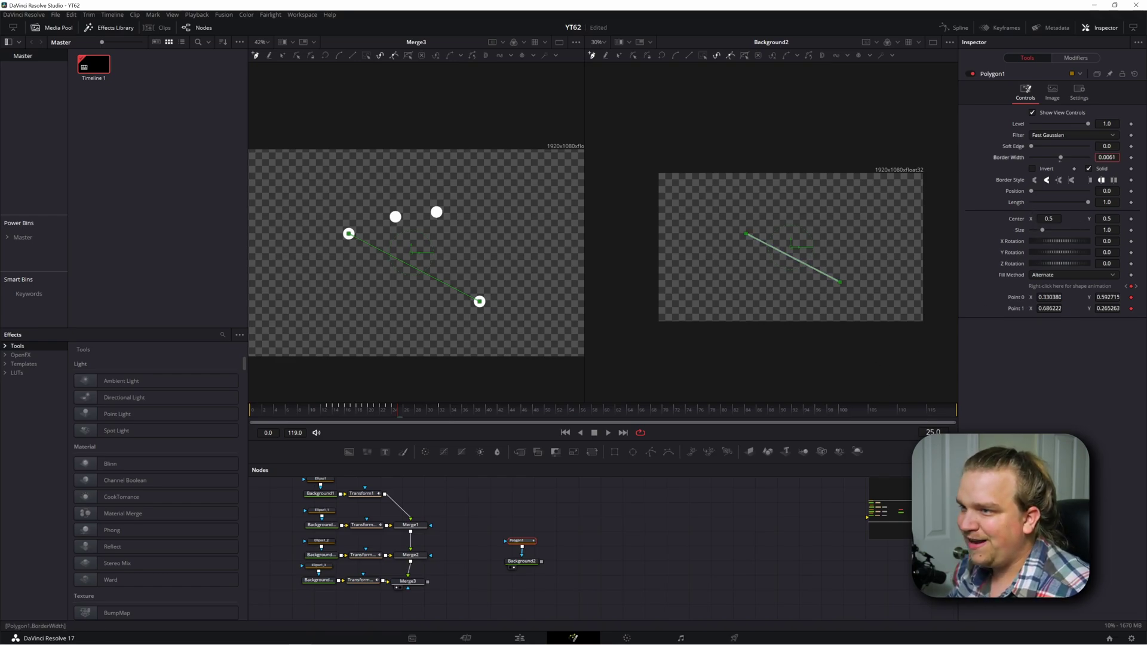
Merge the Background2 line over Merge3's circles and show the combined result in the second viewer.
drag(457, 518, 572, 619)
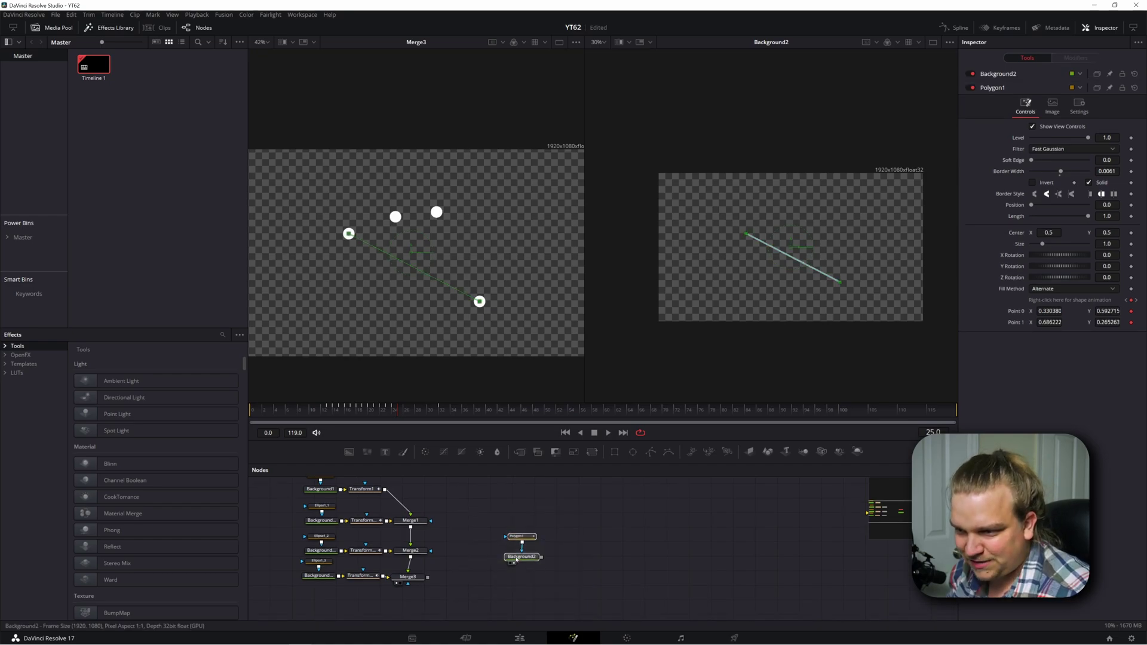
drag(516, 560, 429, 579)
key(2)
click(720, 605)
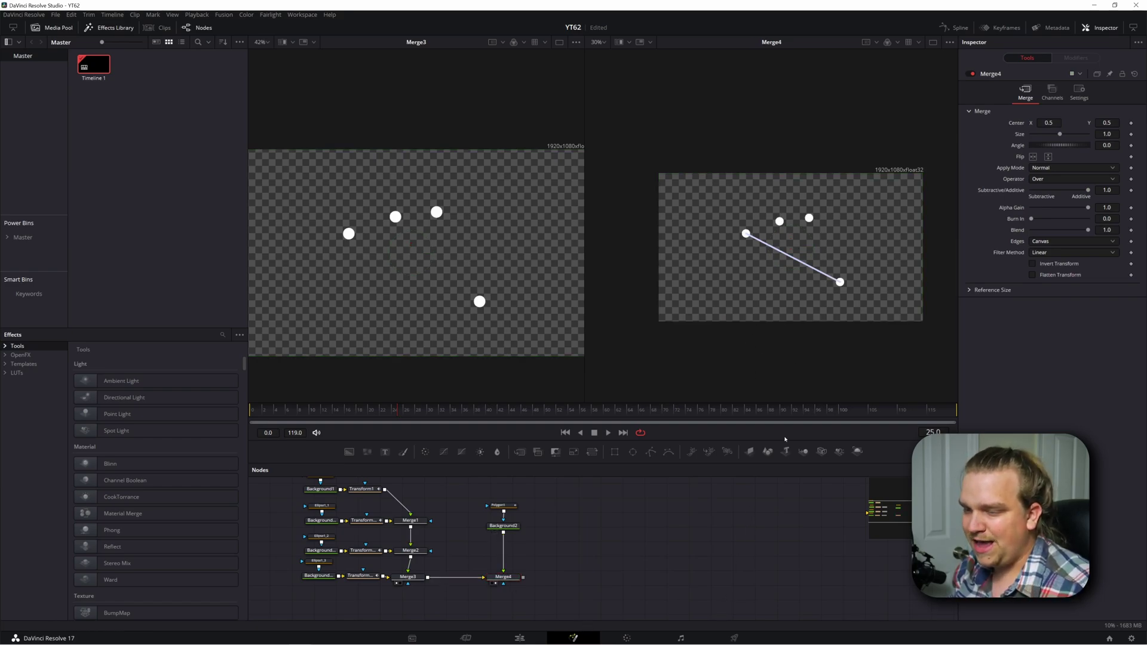
Scrub through the merged result and check that the line stays attached to its two circles.
scroll(800, 287, up, 4)
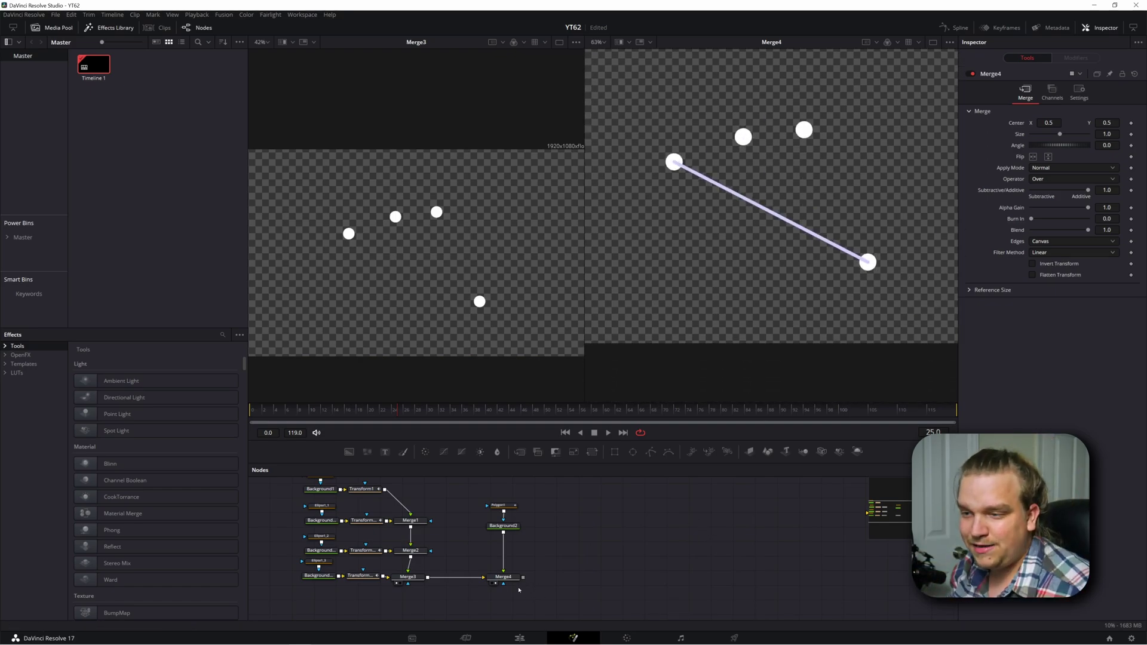
click(509, 581)
click(509, 582)
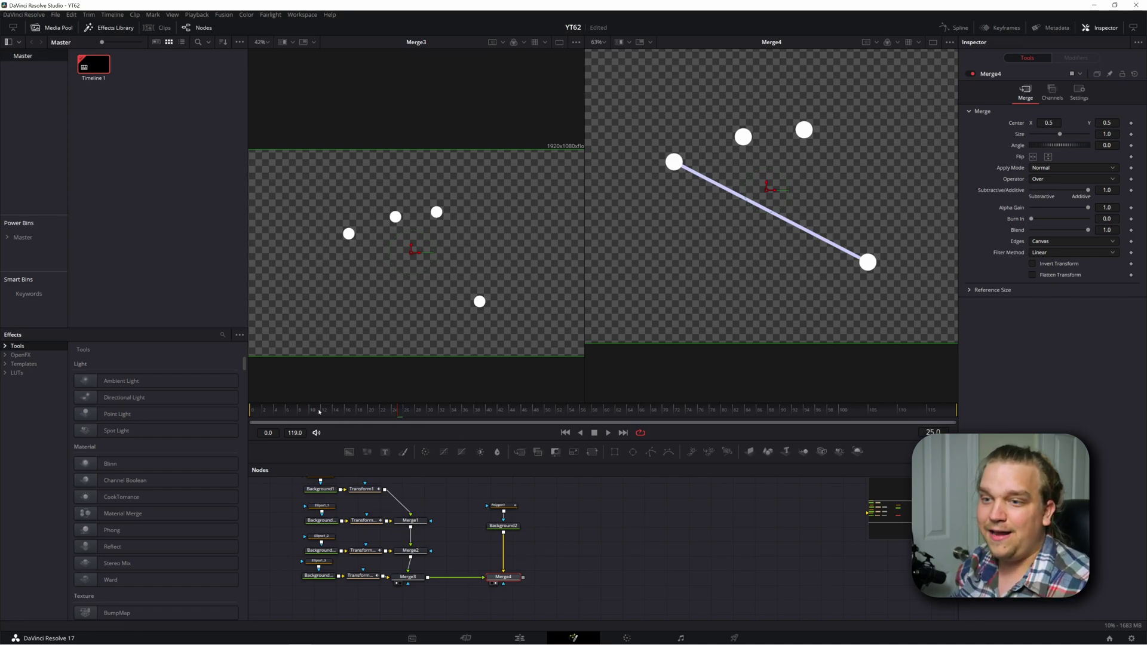
drag(317, 411, 291, 408)
scroll(740, 239, down, 5)
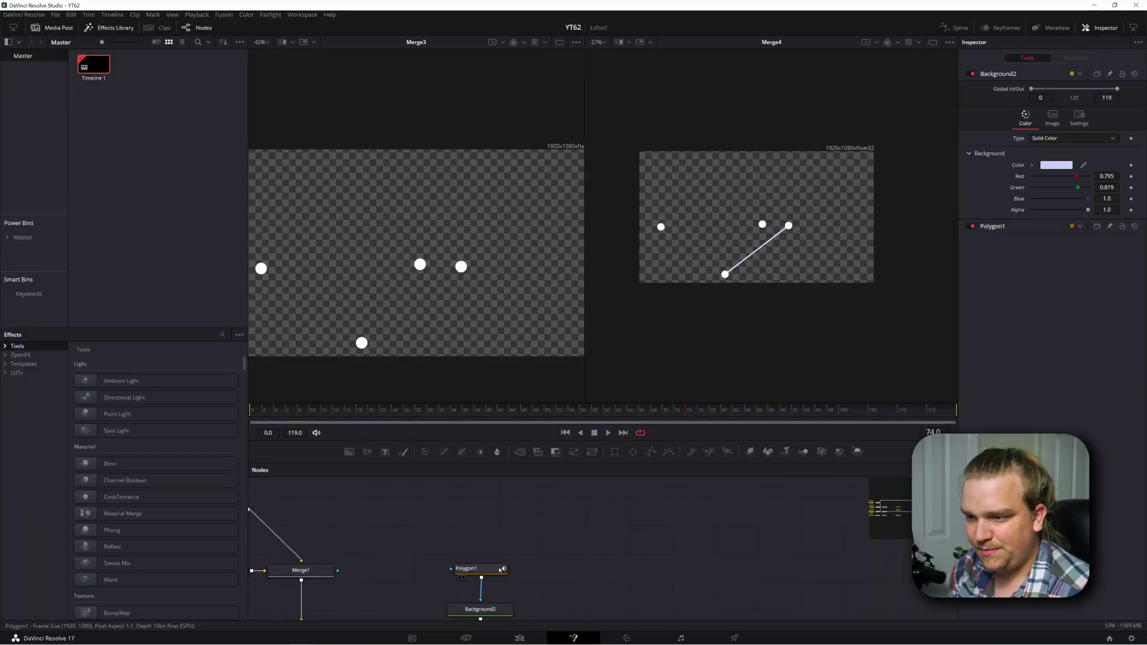
Duplicate the Polygon1 mask node and place the copy above the original.
drag(500, 569, 513, 472)
scroll(569, 532, down, 2)
drag(575, 551, 509, 540)
click(519, 508)
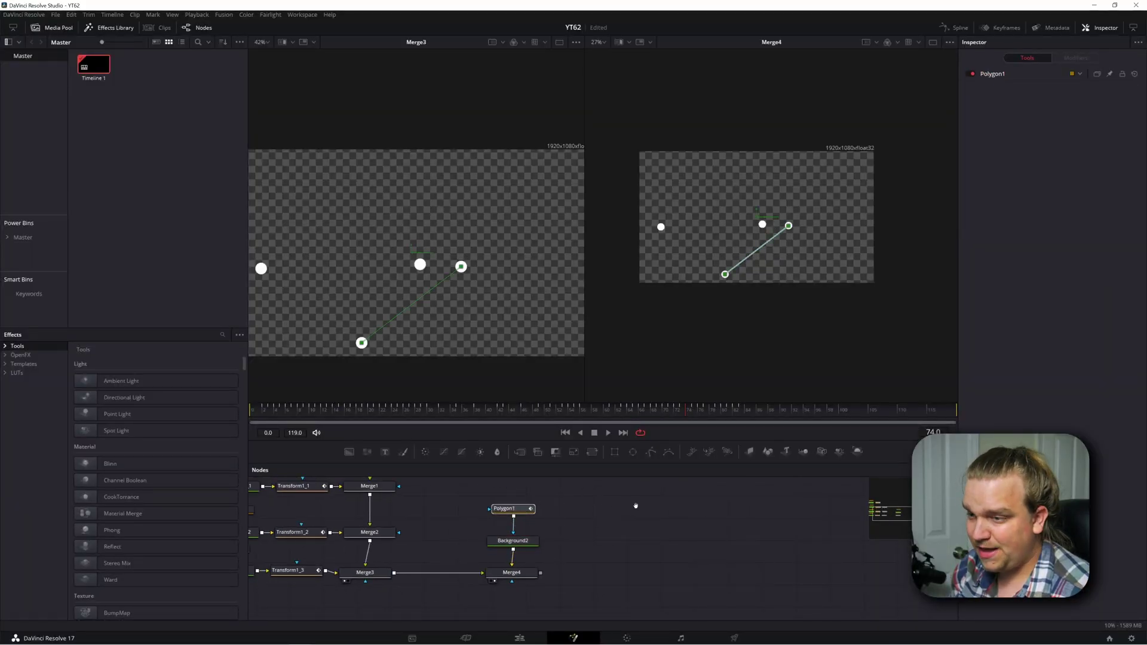
drag(635, 506, 638, 567)
click(519, 526)
key(ctrl+v)
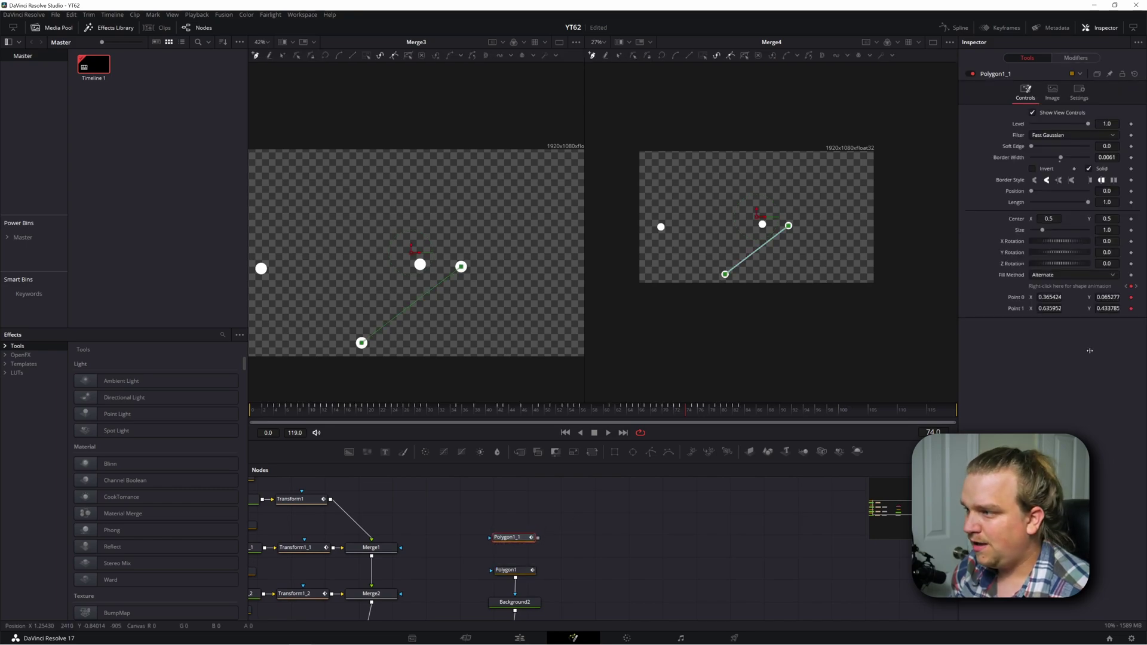
Remove the Perturb modifiers from Point 0 and Point 1 of the Polygon1_1 copy.
right_click(1014, 299)
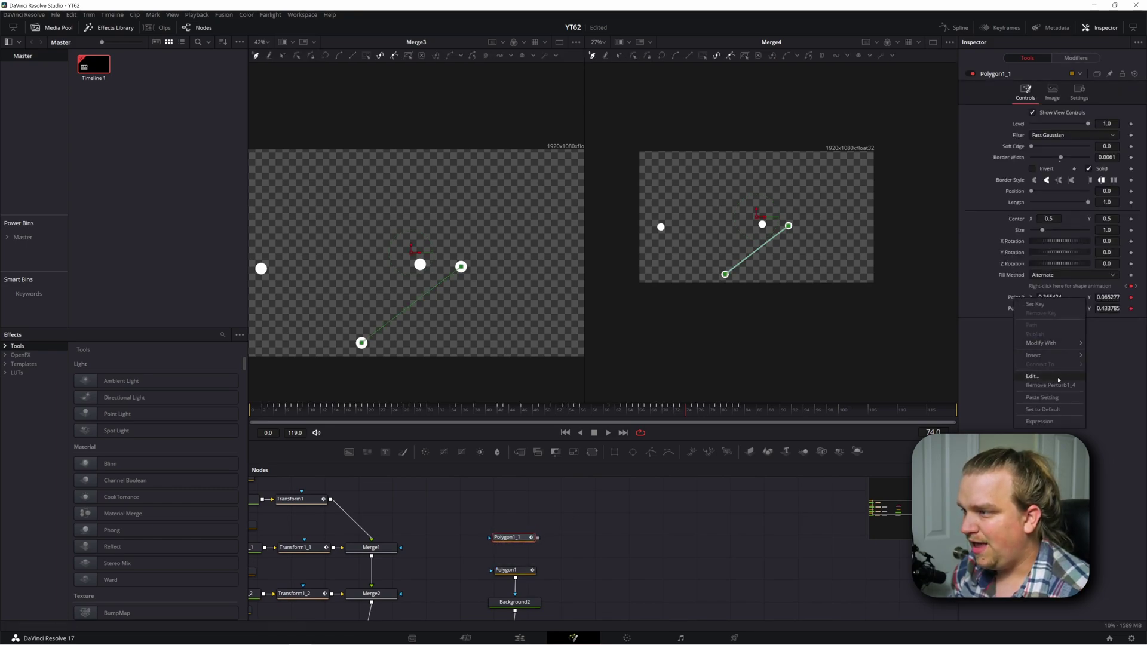
click(1050, 385)
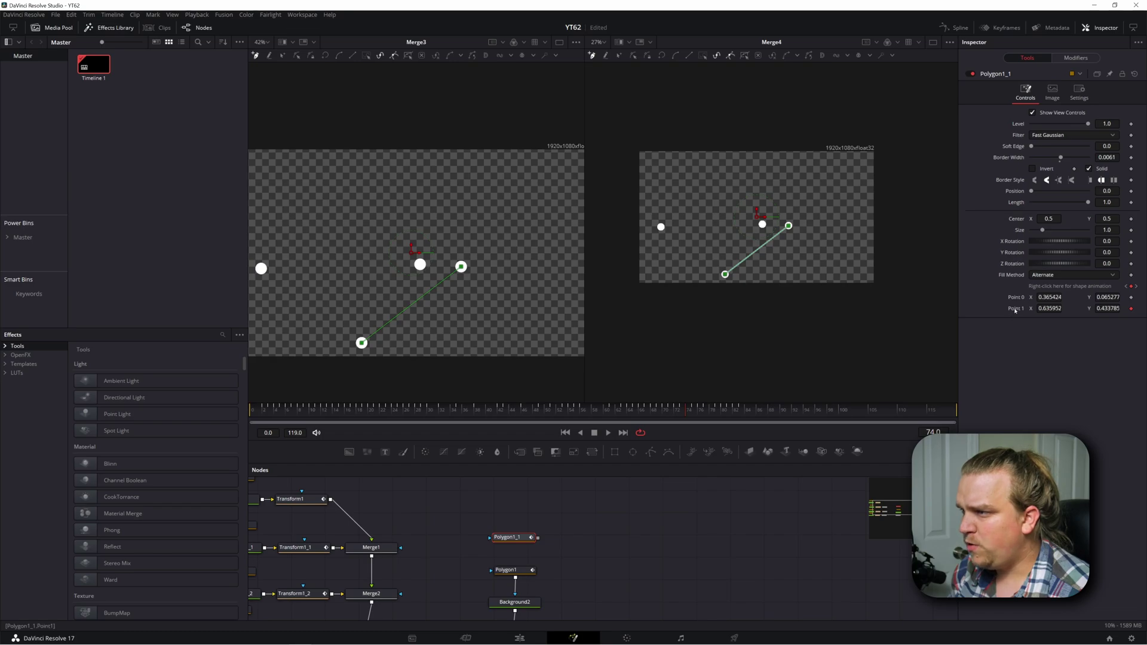
right_click(1014, 309)
click(1056, 397)
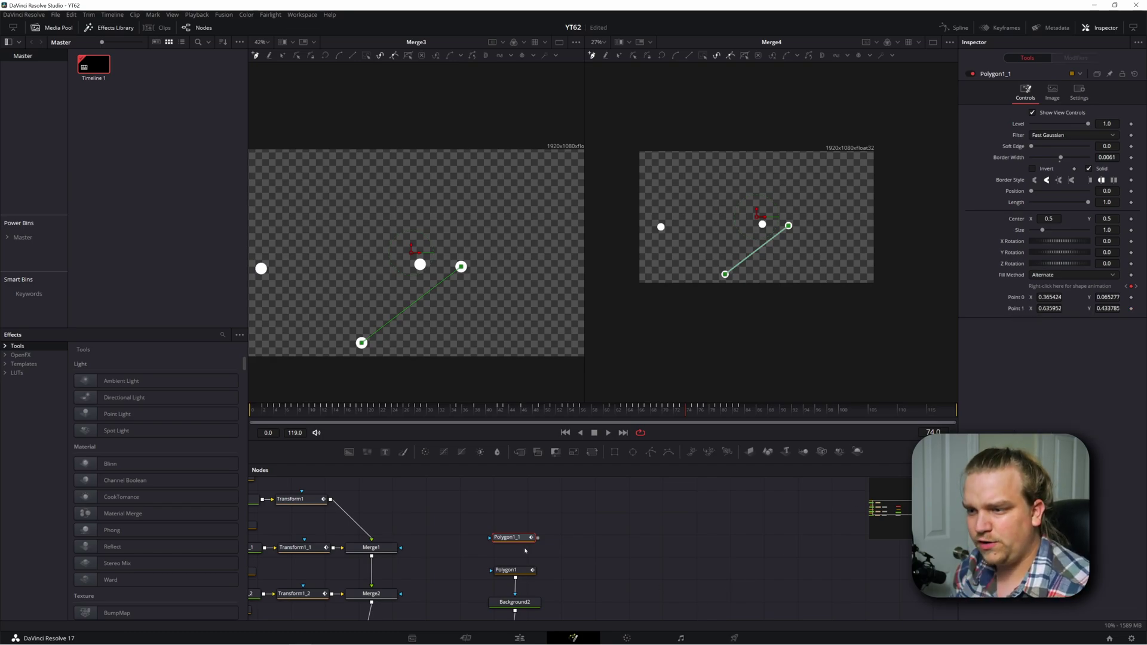
Paste four more copies of the unlinked Polygon1_1 node and stack them above it.
drag(515, 542, 569, 582)
click(495, 522)
key(ctrl+v)
click(496, 526)
key(ctrl+v)
key(ctrl+v)
scroll(537, 514, up, 3)
click(551, 513)
key(ctrl+v)
drag(556, 511, 550, 533)
drag(551, 534, 544, 478)
drag(533, 524, 551, 549)
scroll(538, 513, up, 2)
key(ctrl+v)
scroll(552, 549, down, 4)
scroll(555, 552, left, 1)
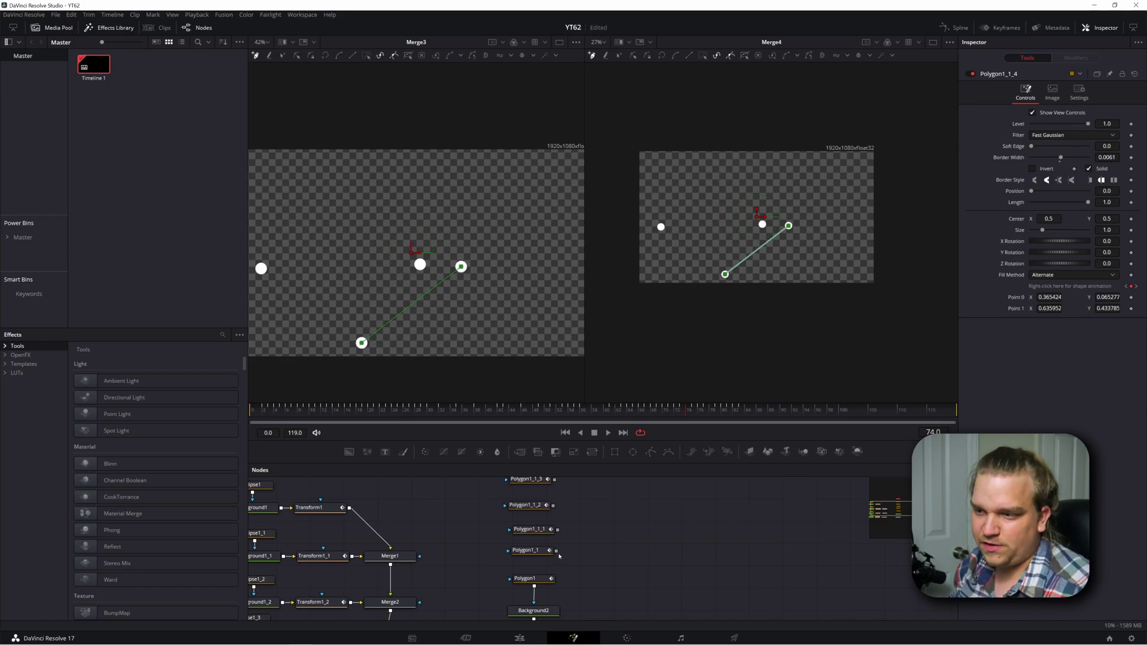
Chain the copied Polygon nodes one into the next, ending in Polygon1's mask input.
drag(557, 551, 510, 580)
drag(539, 542, 533, 547)
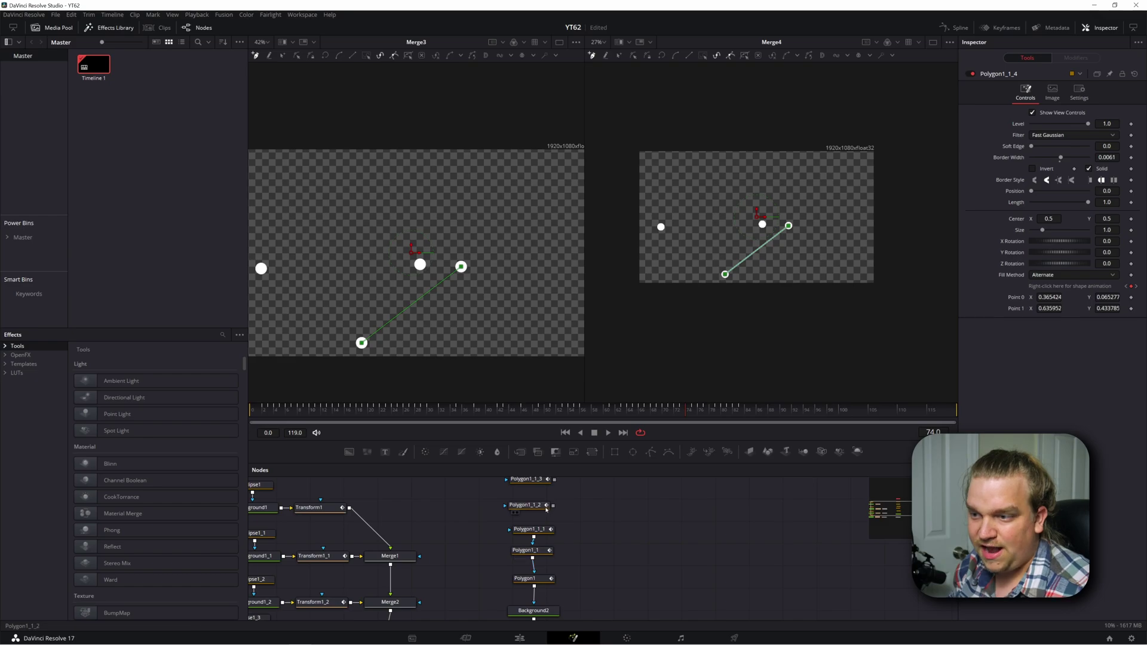
drag(554, 506, 594, 557)
drag(543, 521, 514, 539)
scroll(556, 517, up, 1)
scroll(526, 561, down, 3)
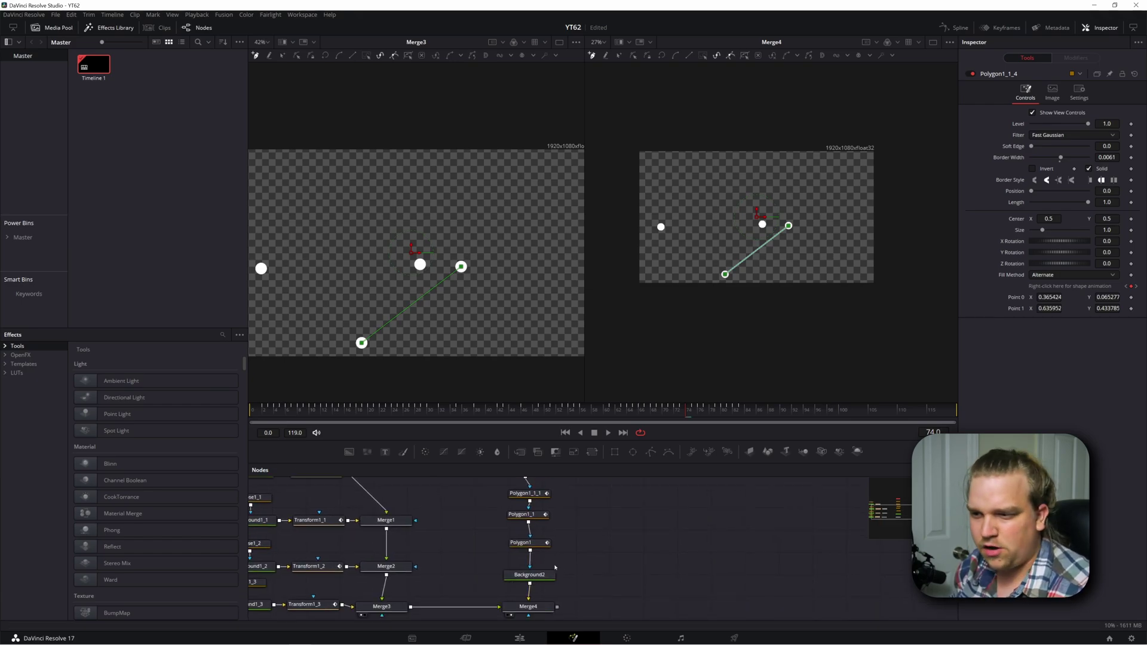
Connect Polygon1_1's Point 0 to Perturb1's Value and its Point 1 to Perturb1_2's Value.
scroll(551, 561, up, 1)
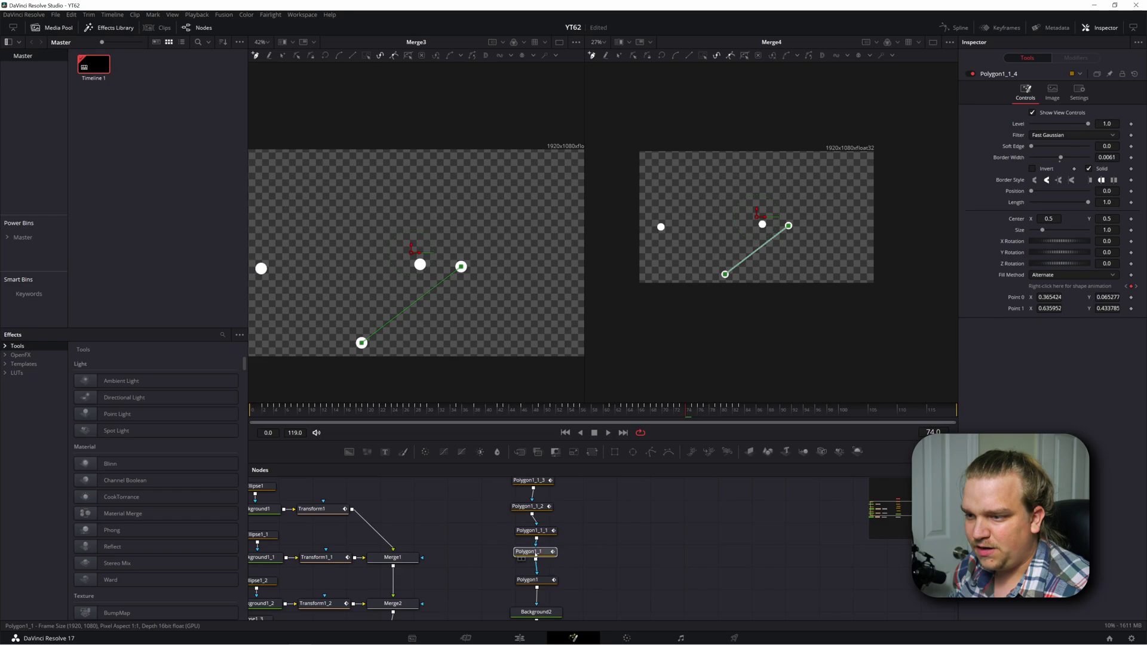
click(536, 554)
right_click(1018, 309)
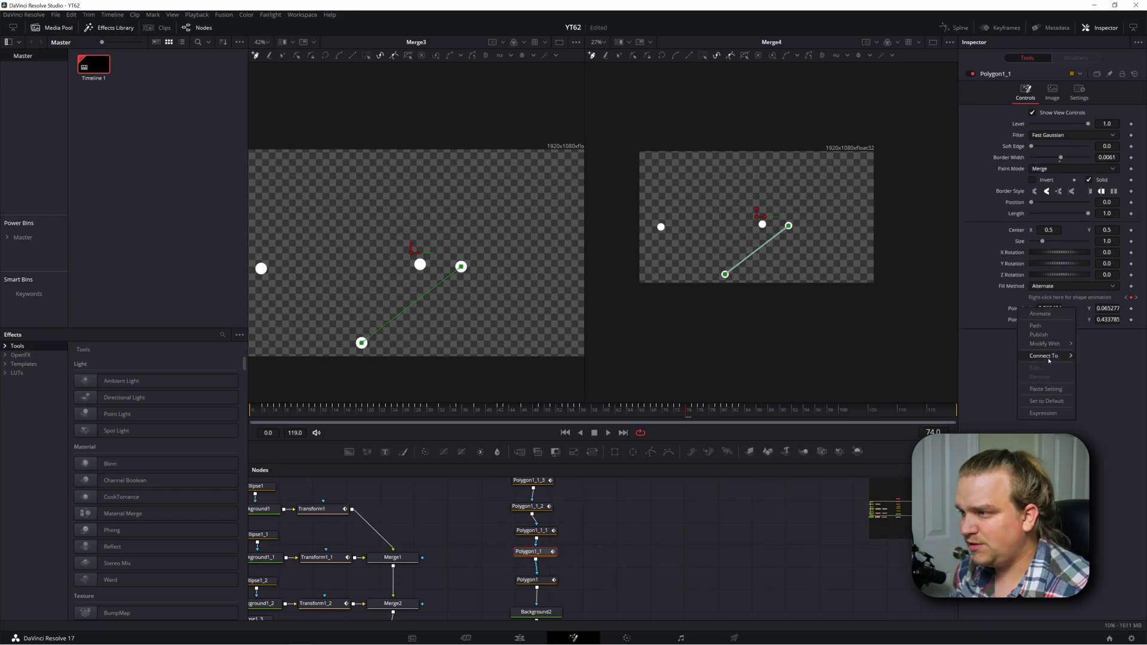
mouse_move(1046, 356)
mouse_move(1099, 358)
click(1049, 361)
right_click(1018, 320)
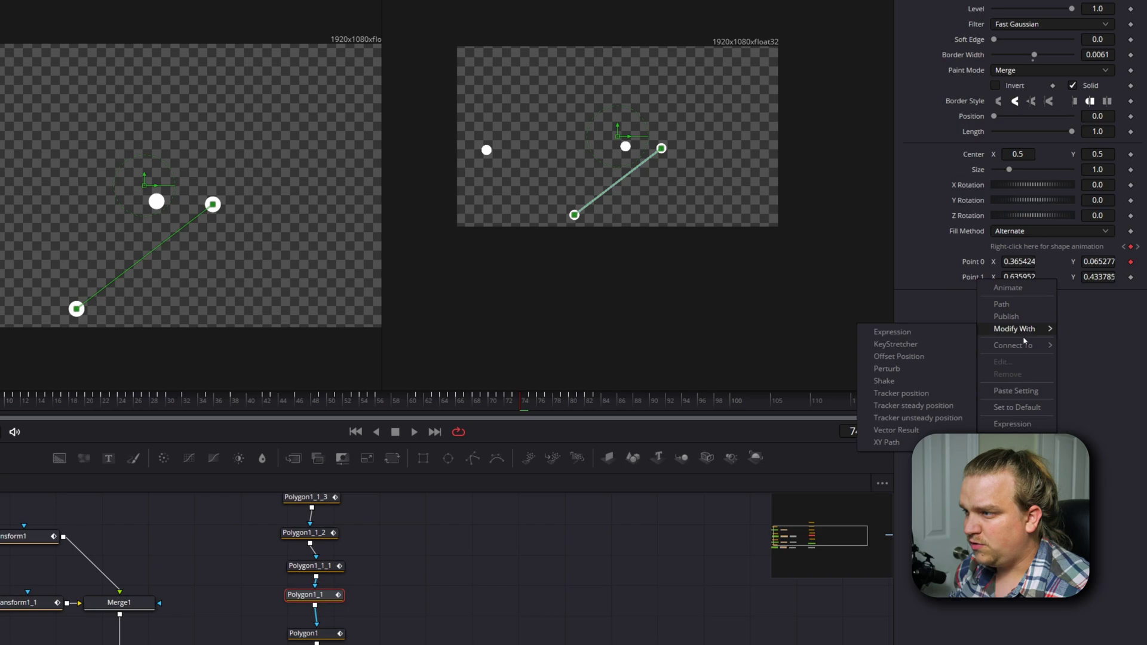
mouse_move(1025, 345)
mouse_move(1111, 376)
click(1021, 376)
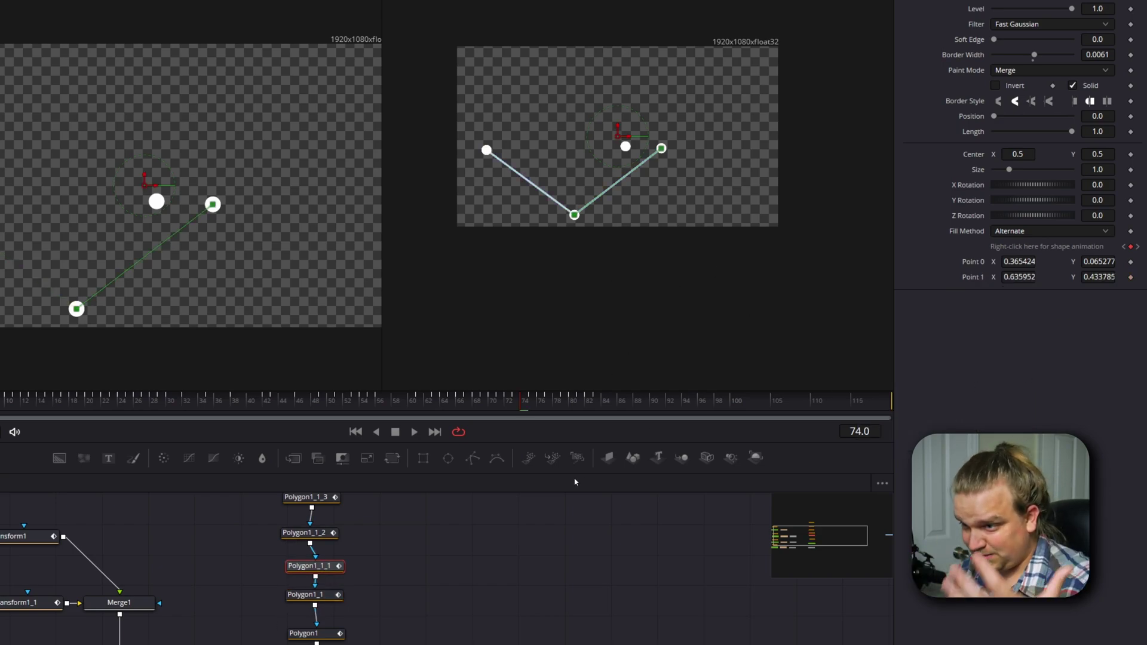
Connect Polygon1_1_1's Point 0 to Perturb1's Value and its Point 1 to Perturb1_3's Value.
right_click(978, 279)
mouse_move(1013, 341)
mouse_move(1104, 383)
click(1033, 391)
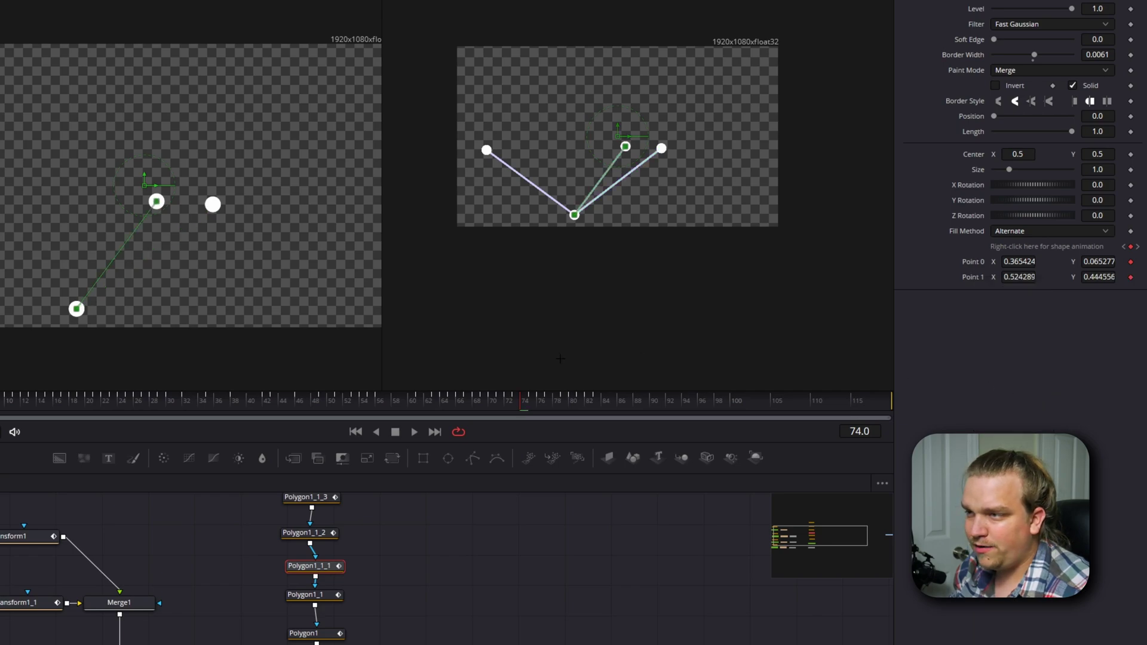
Connect Polygon1_1_2's Point 0 to Perturb1_1's Value and its Point 1 to Perturb1_2's Value.
click(326, 535)
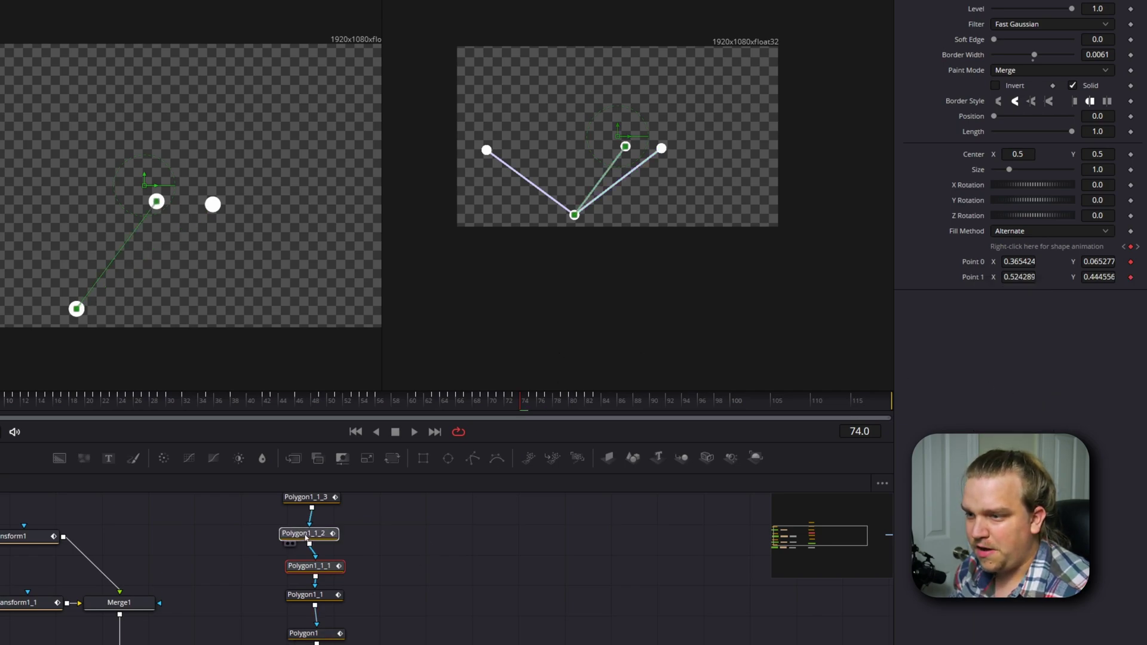
right_click(973, 264)
mouse_move(1022, 327)
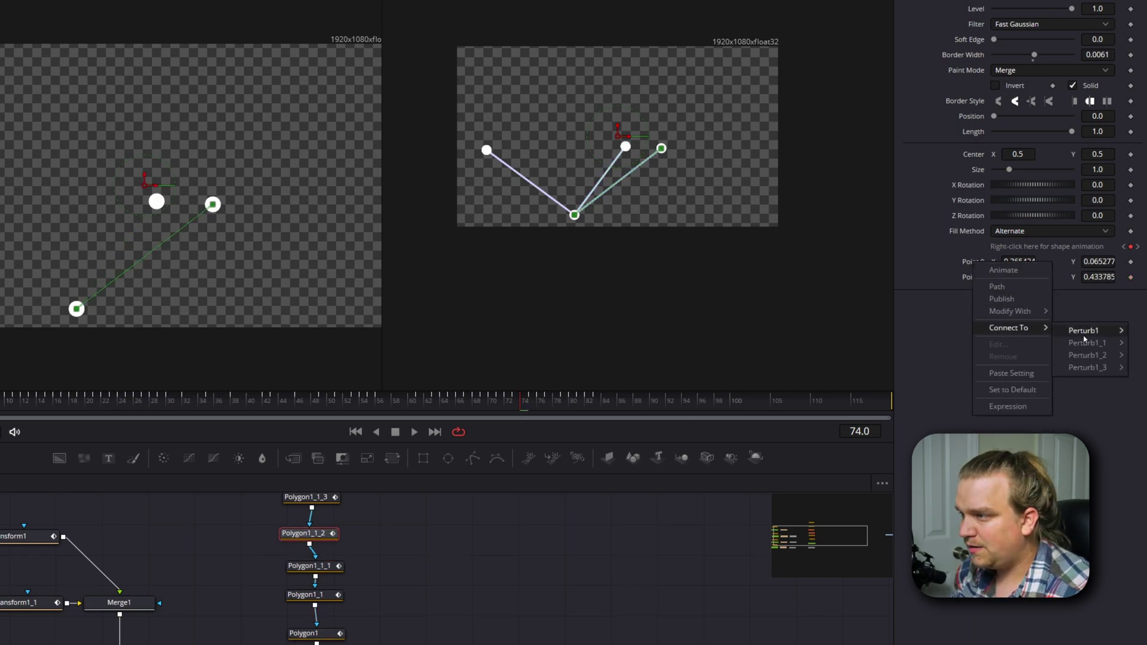
mouse_move(1083, 345)
click(1037, 347)
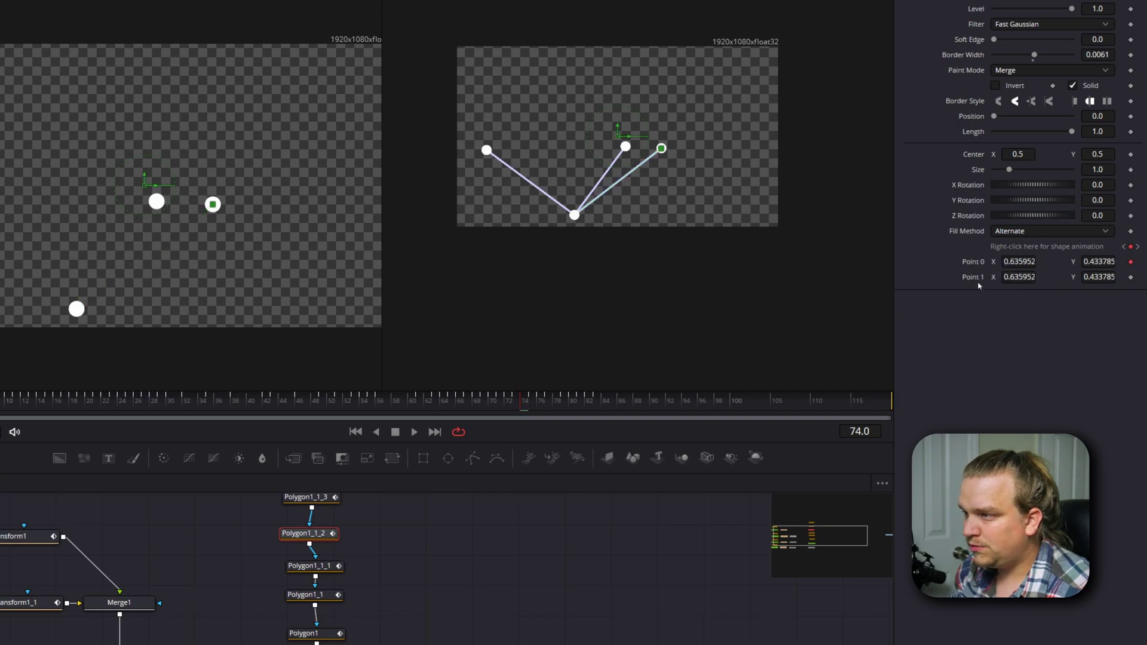
right_click(978, 280)
mouse_move(1002, 328)
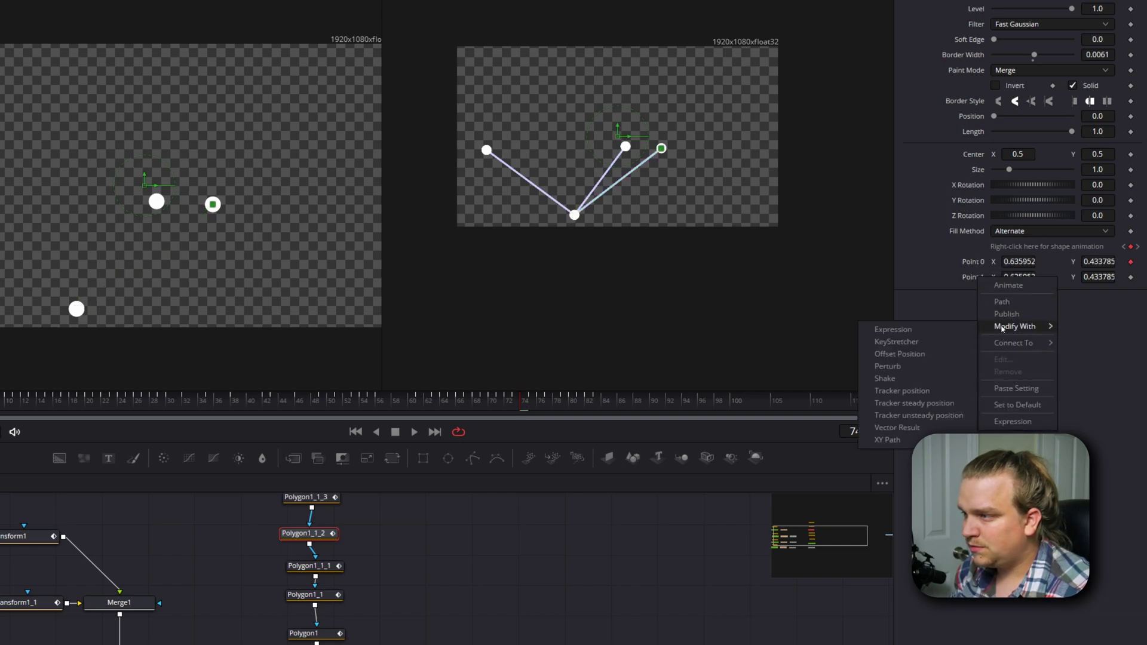
mouse_move(1107, 376)
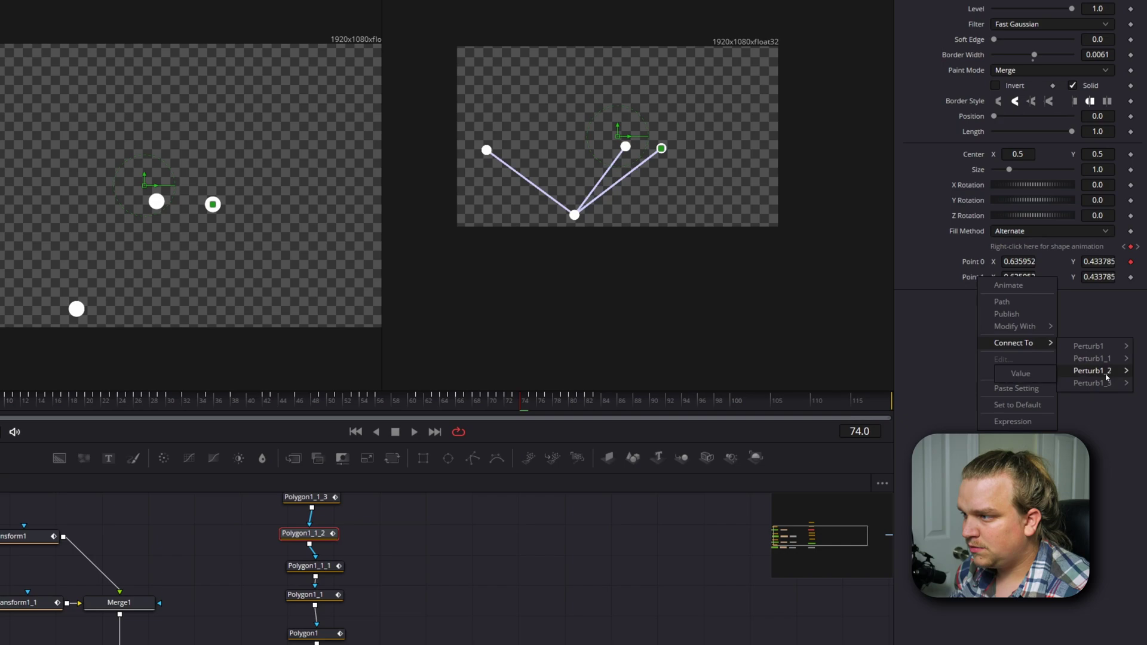
click(1031, 376)
Connect Polygon1_1_3's Point 0 to Perturb1_1's Value and its Point 1 to Perturb1_3's Value.
drag(417, 560, 414, 632)
click(312, 571)
right_click(978, 265)
mouse_move(1009, 329)
mouse_move(1086, 347)
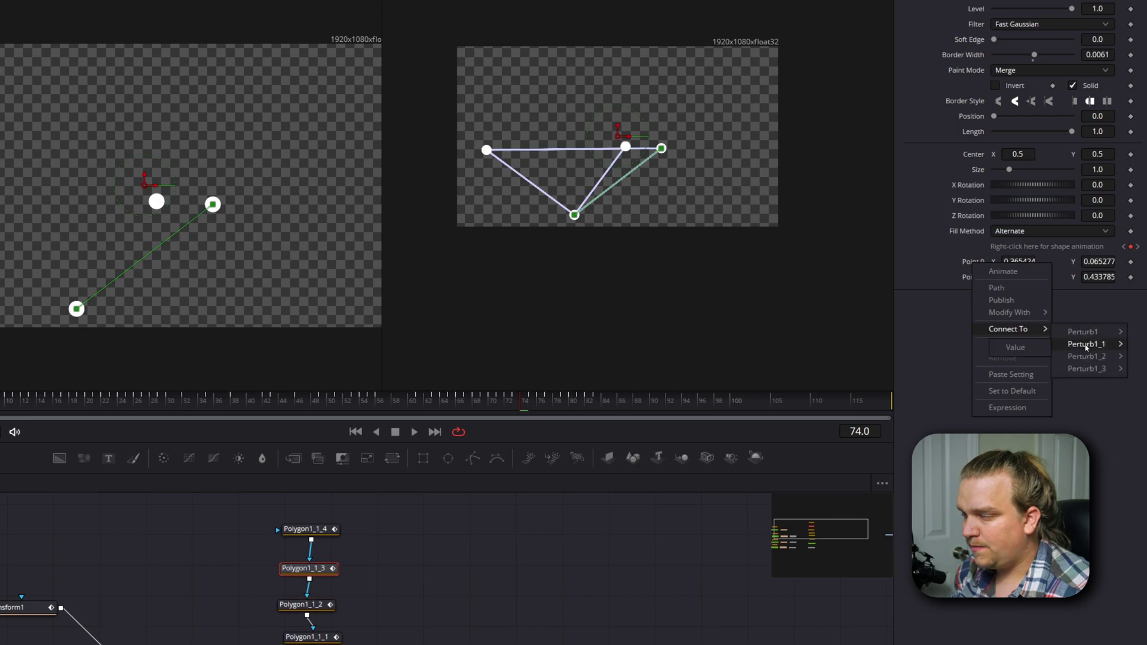
click(1033, 351)
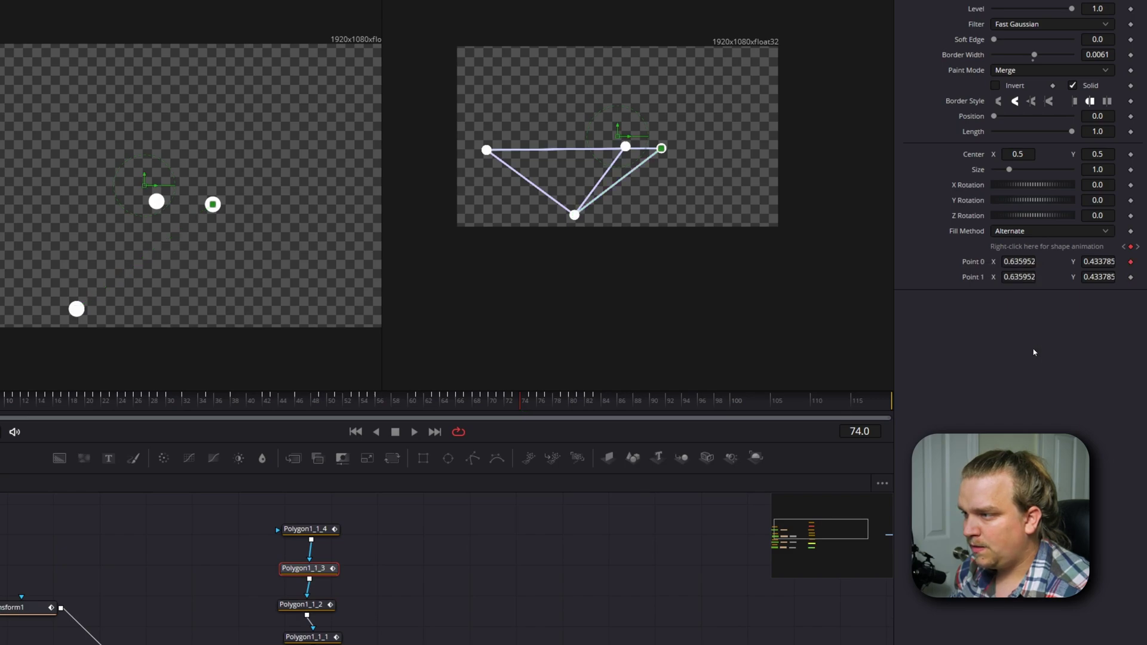
right_click(974, 277)
mouse_move(983, 351)
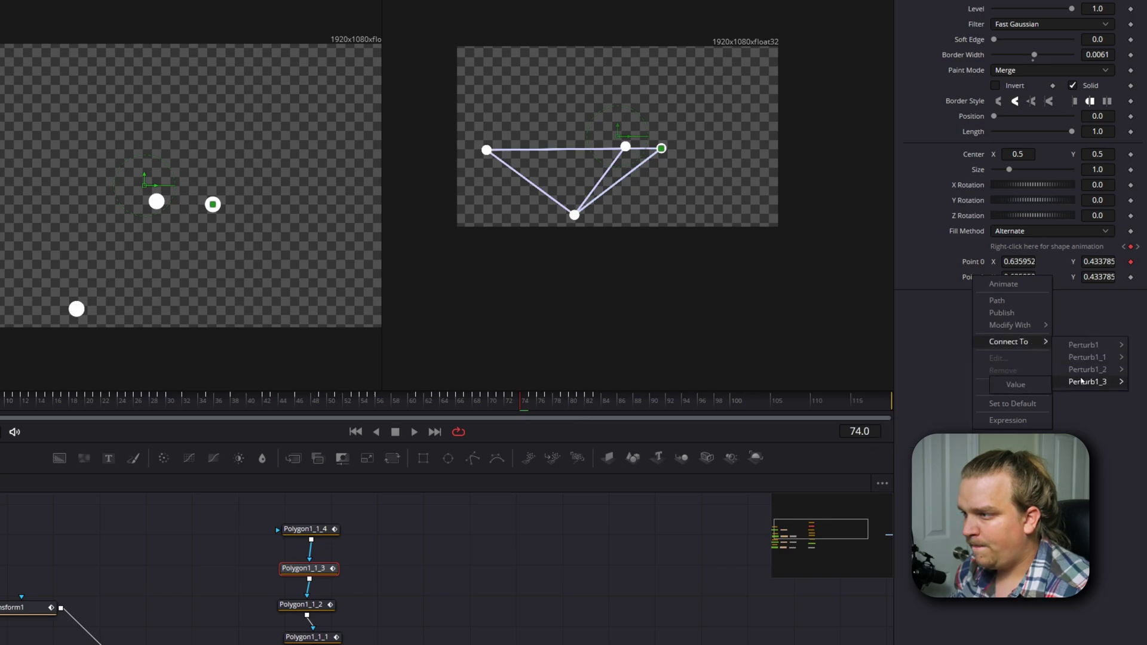
click(1032, 380)
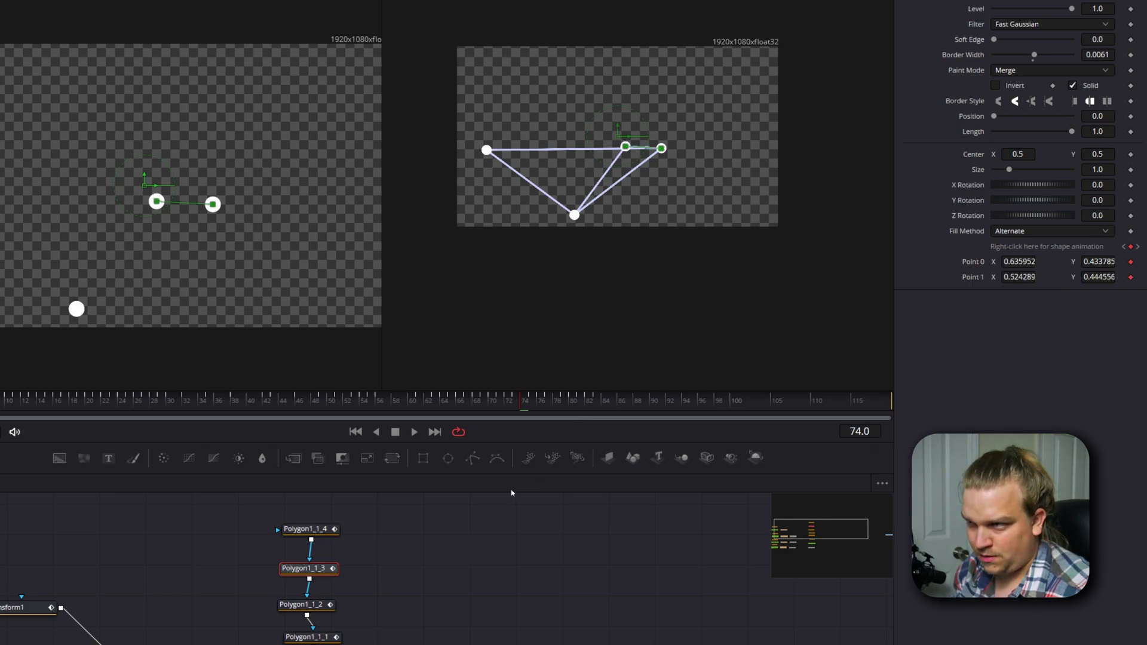
Connect Polygon1_1_4's Point 0 to Perturb1_2's Value and its Point 1 to Perturb1_3's Value.
click(306, 532)
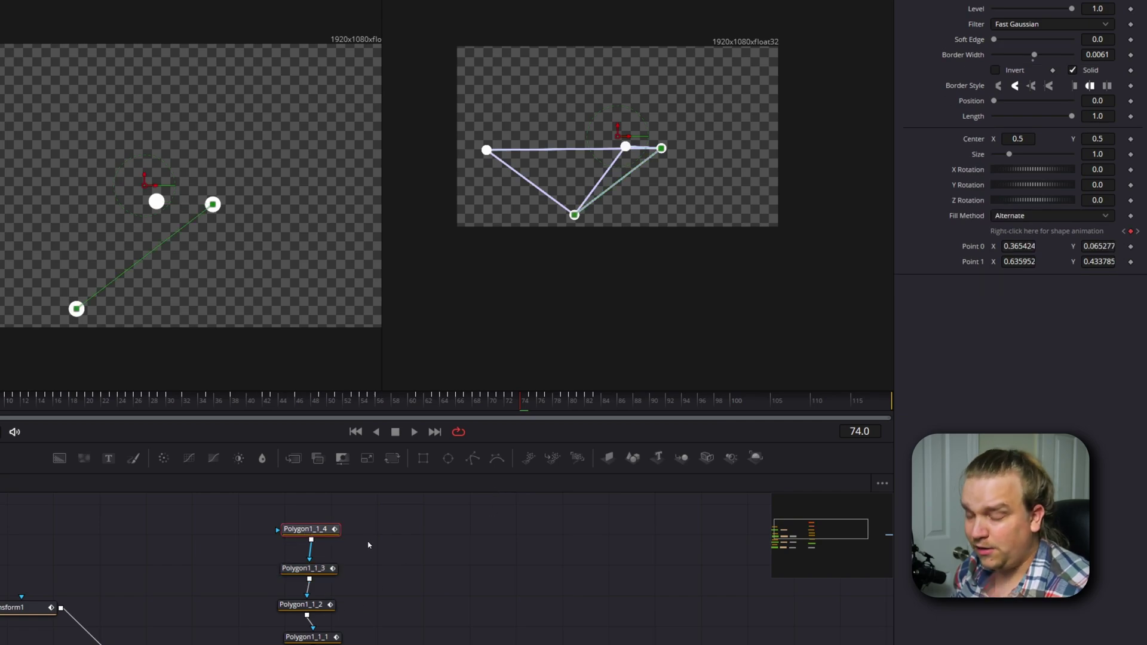
right_click(976, 254)
mouse_move(1031, 318)
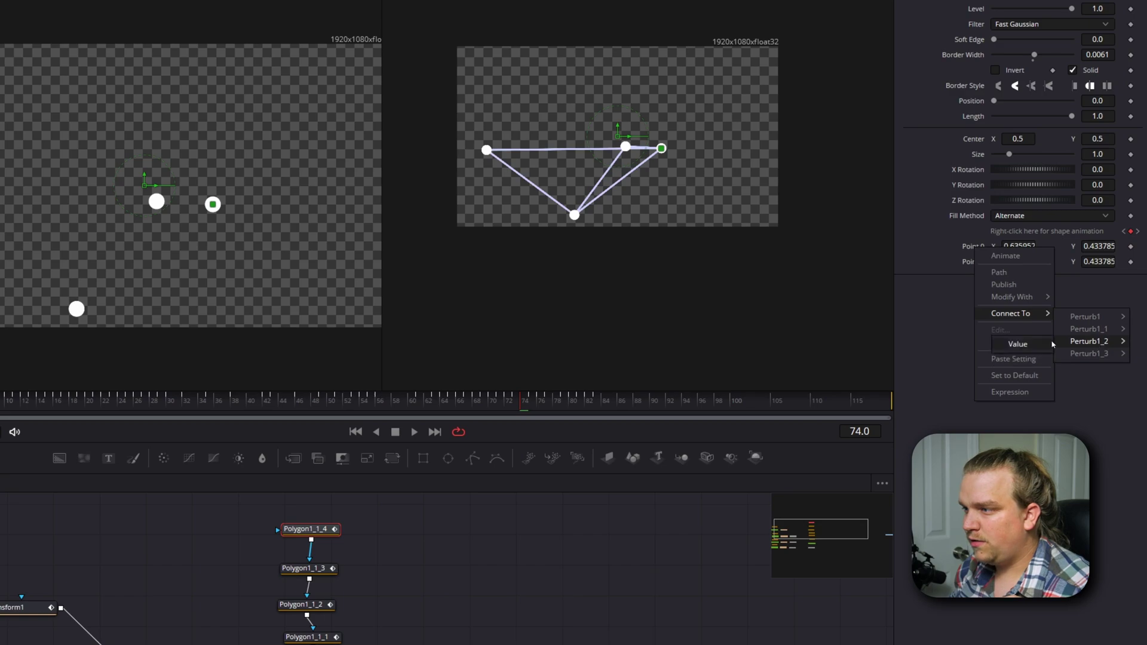
click(1023, 342)
right_click(978, 263)
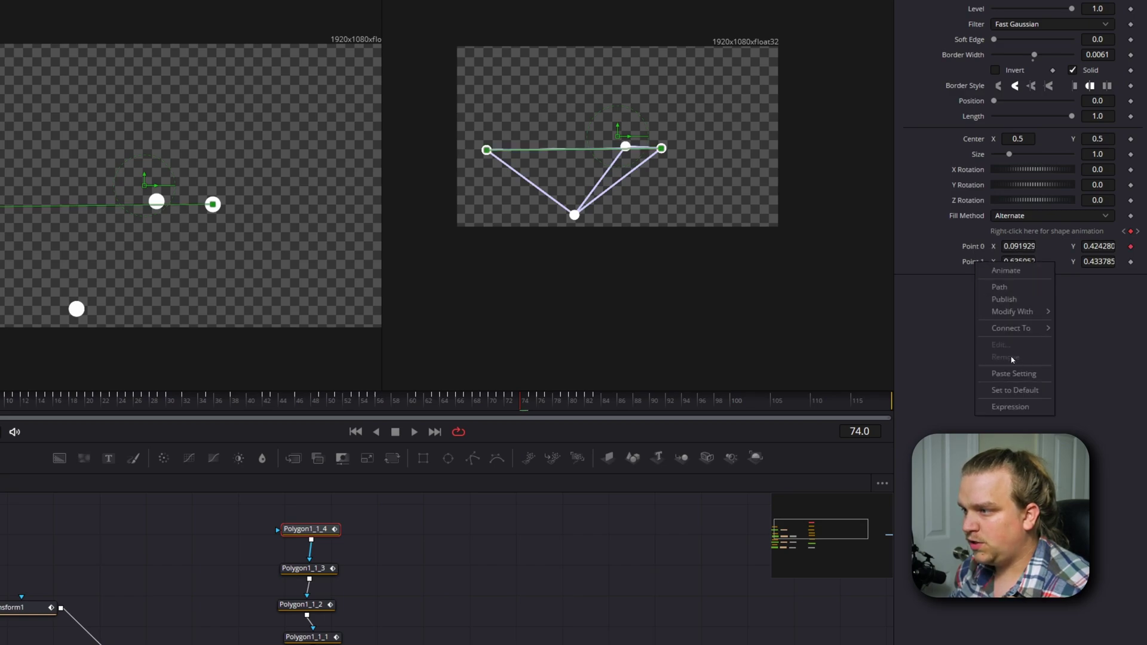
mouse_move(1016, 329)
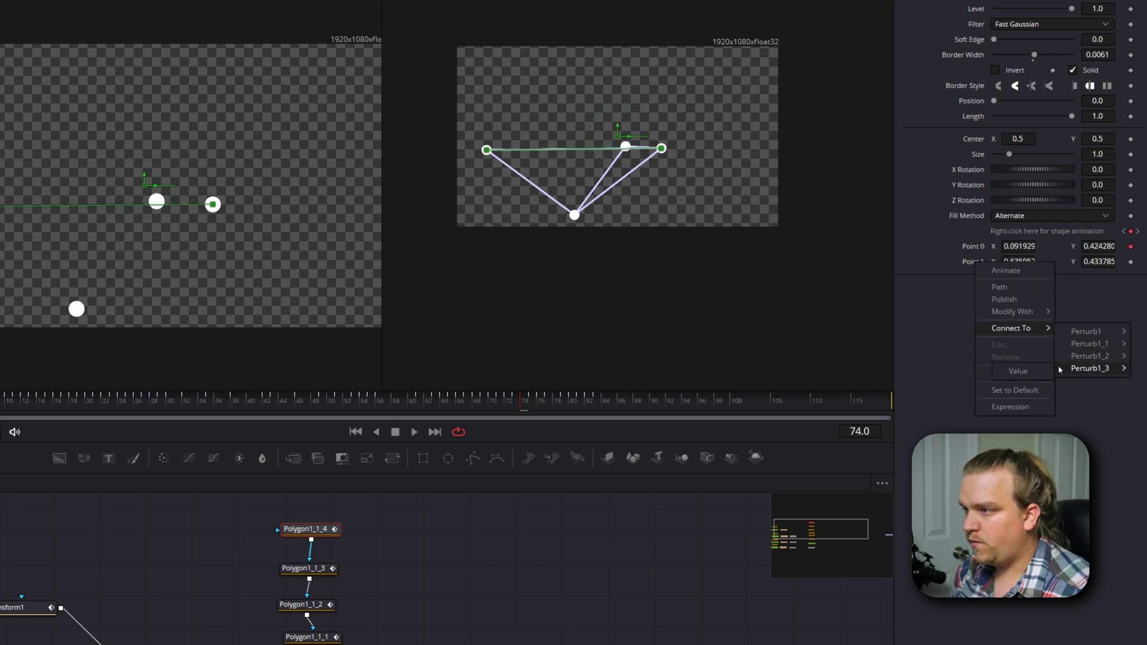
click(1022, 371)
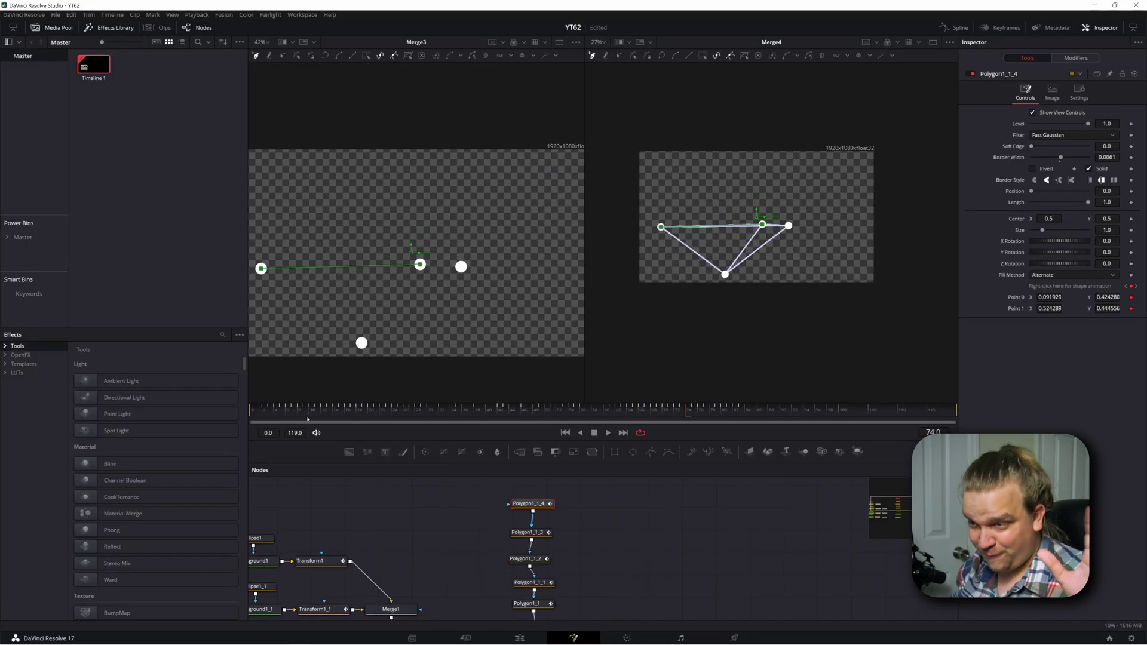